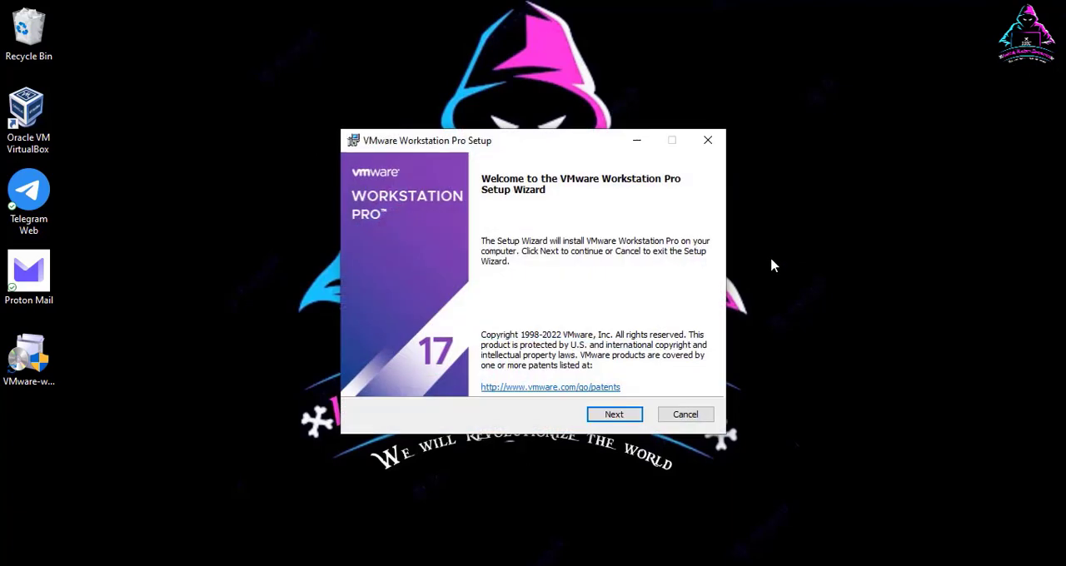
Step: Accept the license agreement and install VMware Workstation Pro with the default location, update settings and shortcuts, leaving automatic WHP installation off
left_click(608, 412)
left_click(366, 378)
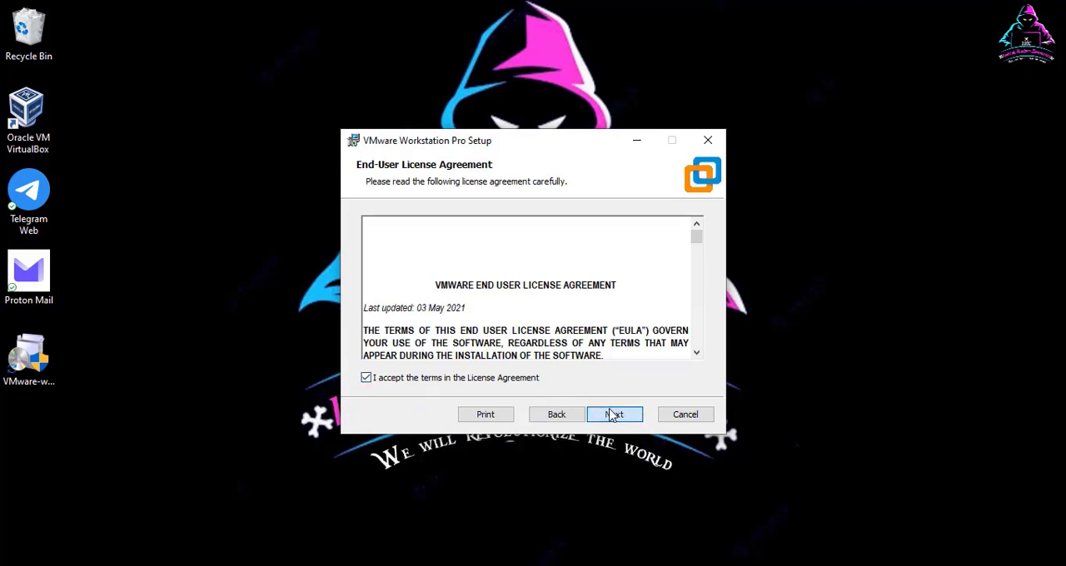
left_click(613, 414)
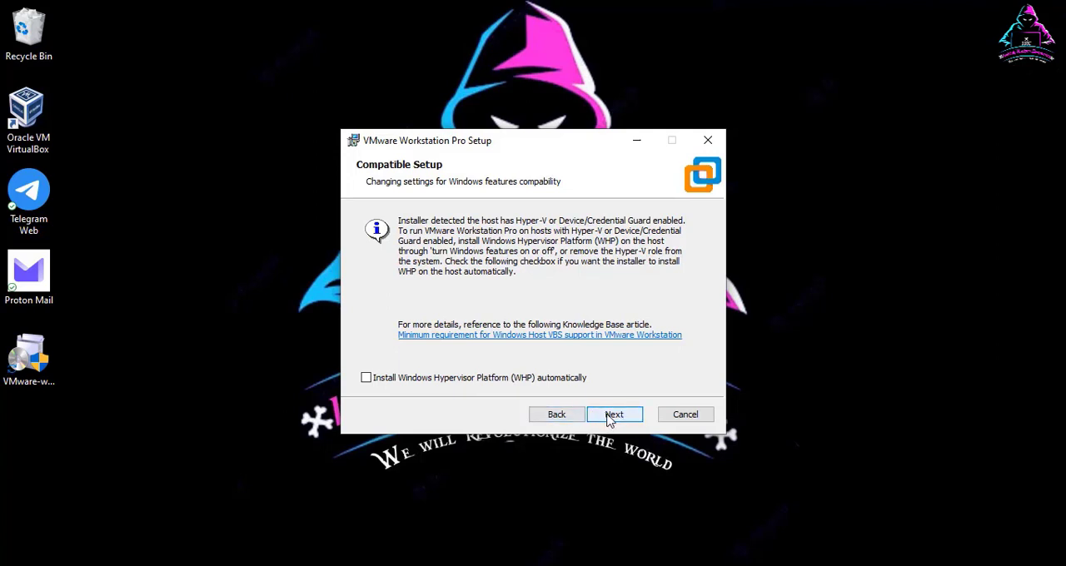
left_click(609, 421)
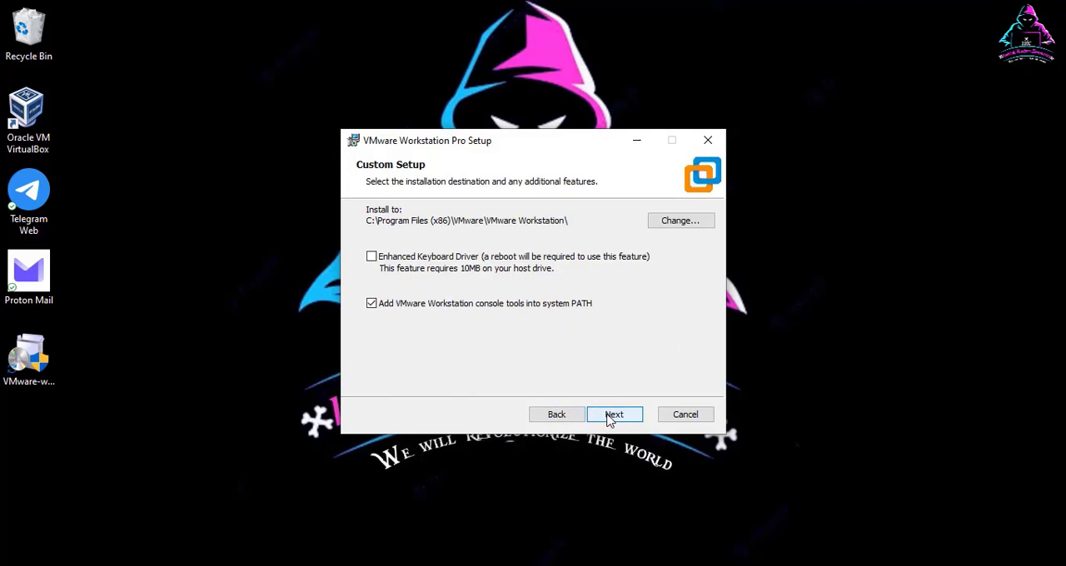
left_click(609, 420)
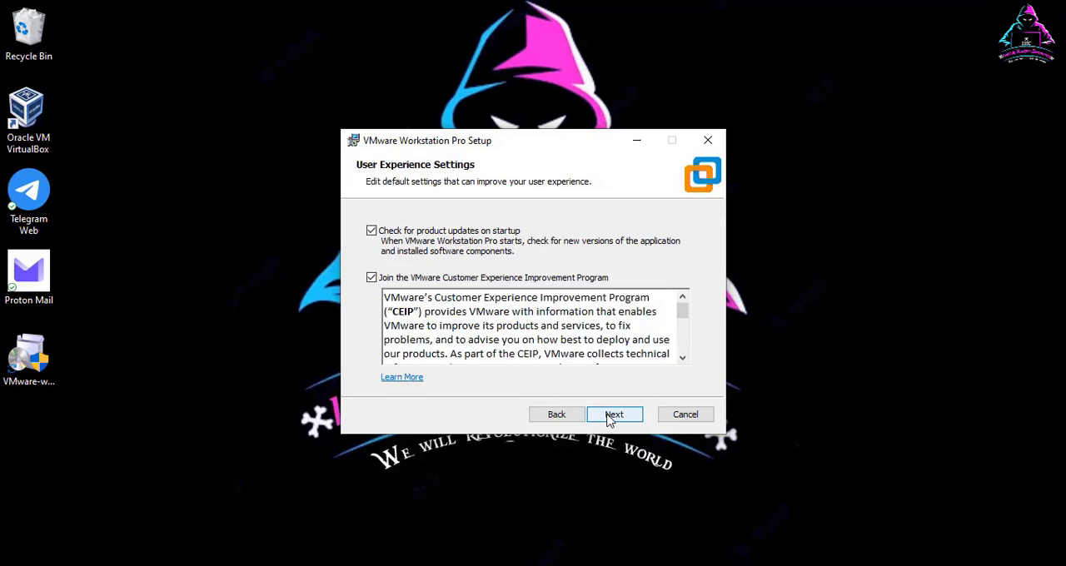
left_click(608, 421)
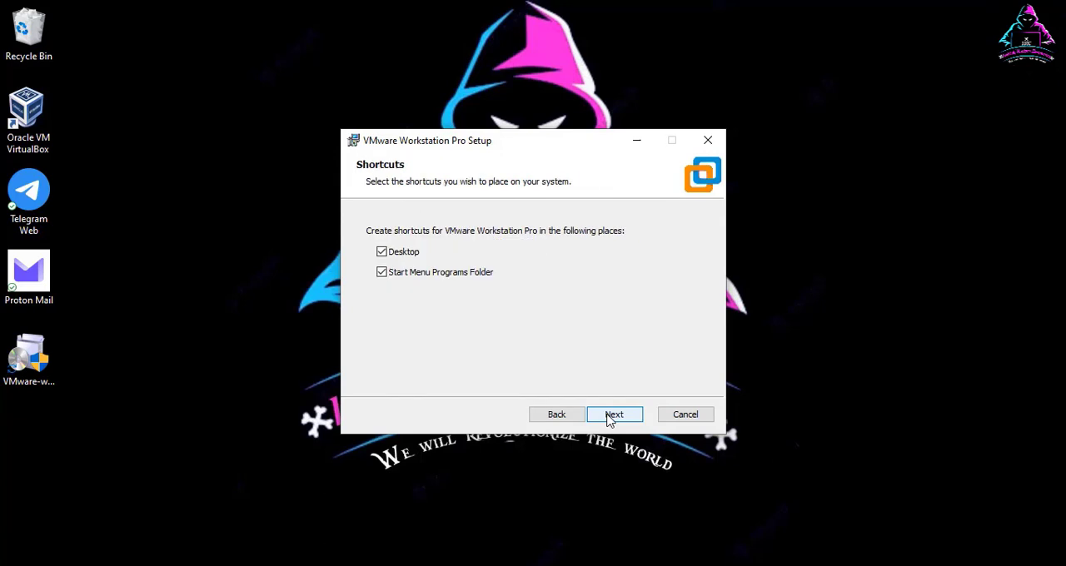
left_click(611, 420)
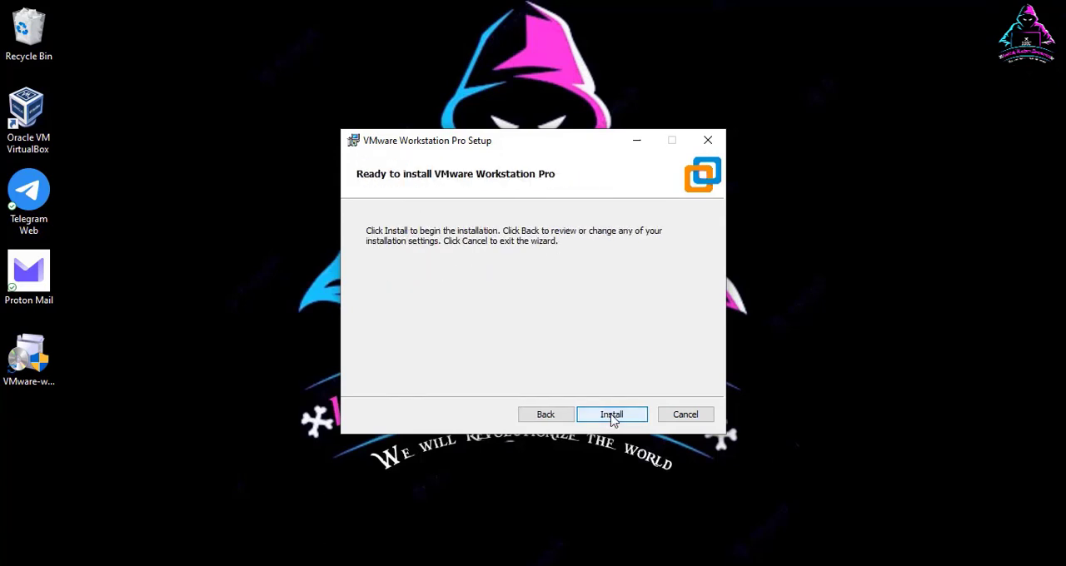
left_click(612, 418)
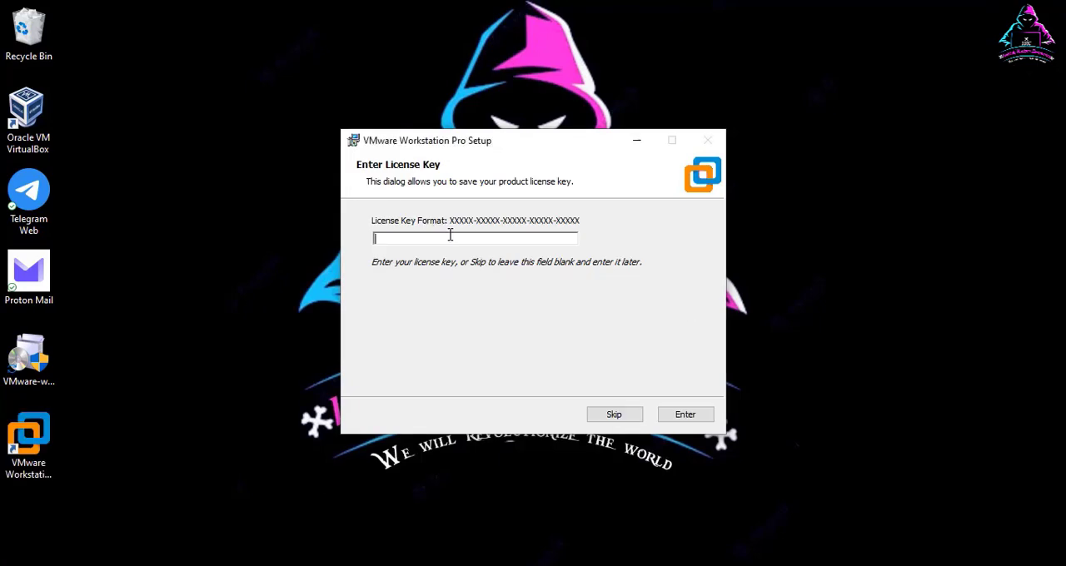
Step: Paste the copied license key from vmware serial key.txt into the setup wizard, finish the installation and minimize the text file
key("alt+Tab")
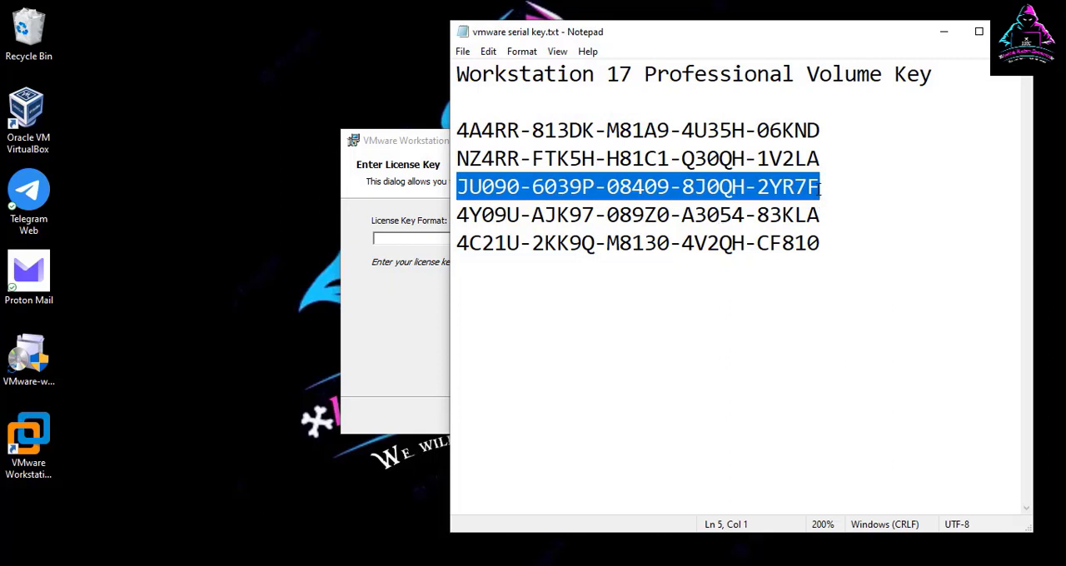
left_click(416, 238)
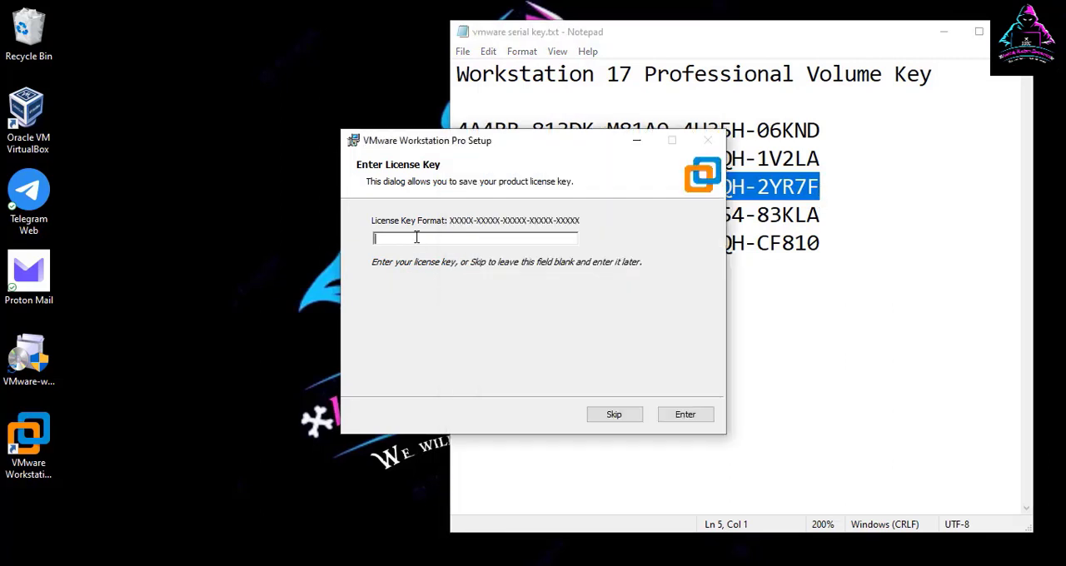
key("ctrl+v")
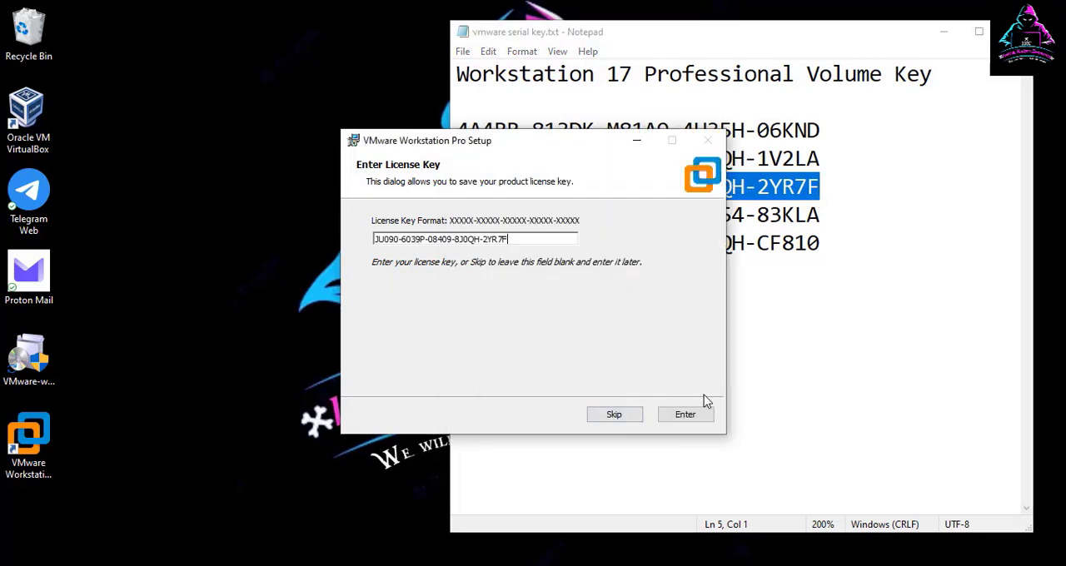
left_click(683, 416)
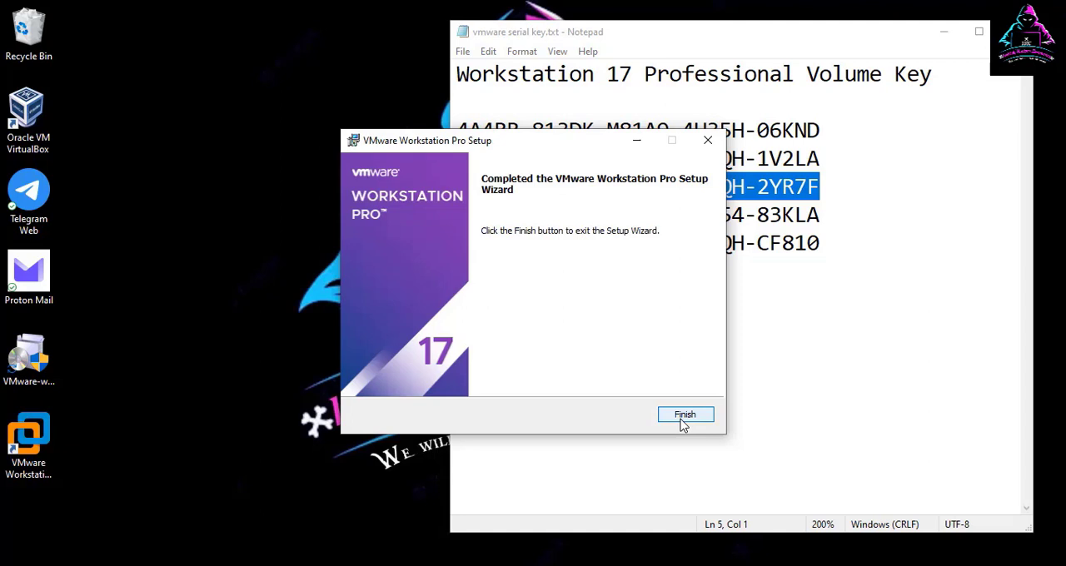
left_click(685, 415)
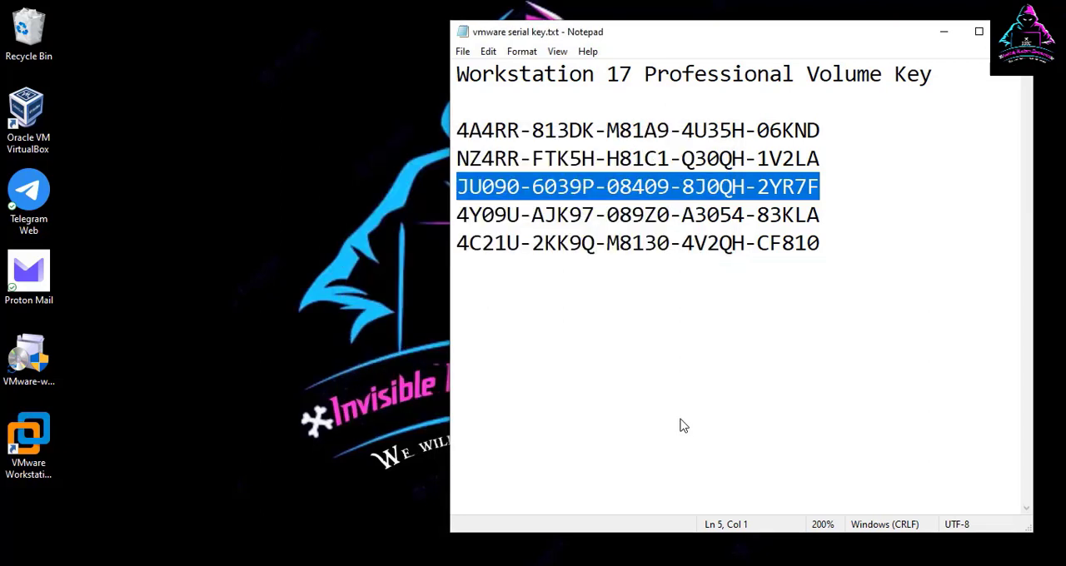
left_click(943, 33)
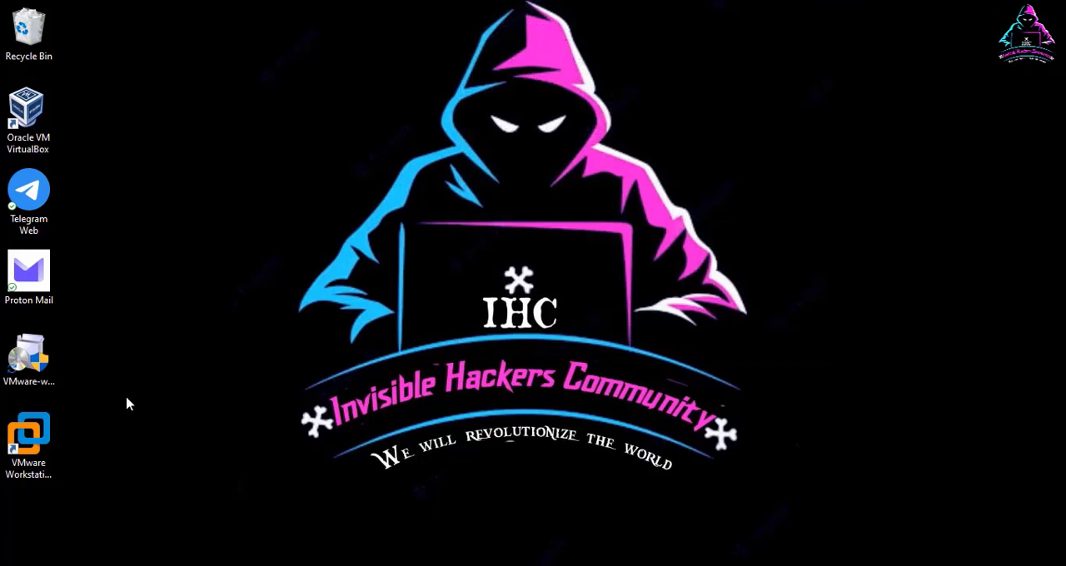
Step: Launch VMware Workstation Pro from the desktop and move its window to the upper part of the screen
left_click(37, 443)
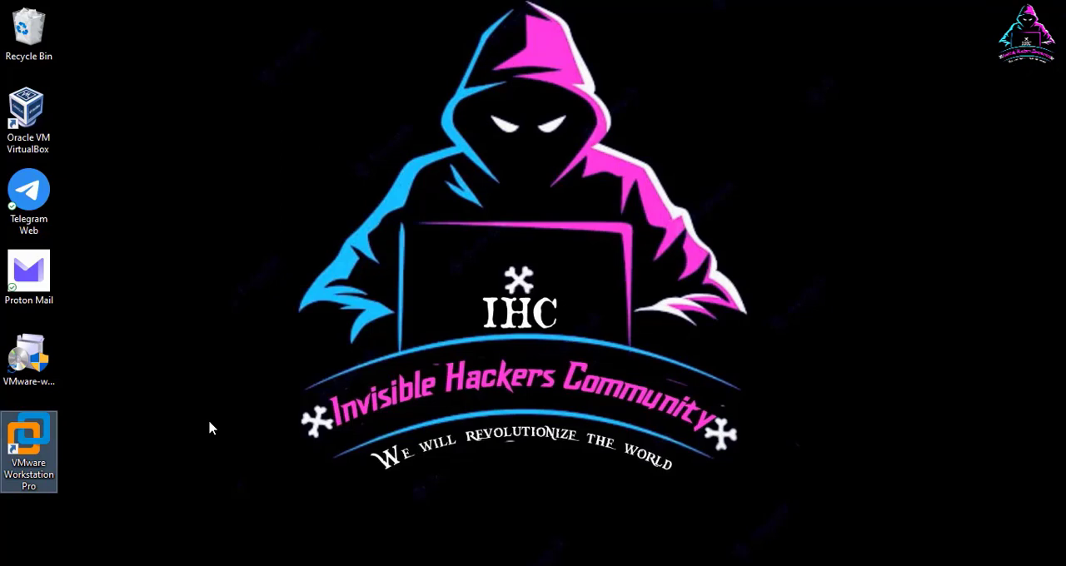
key("Return")
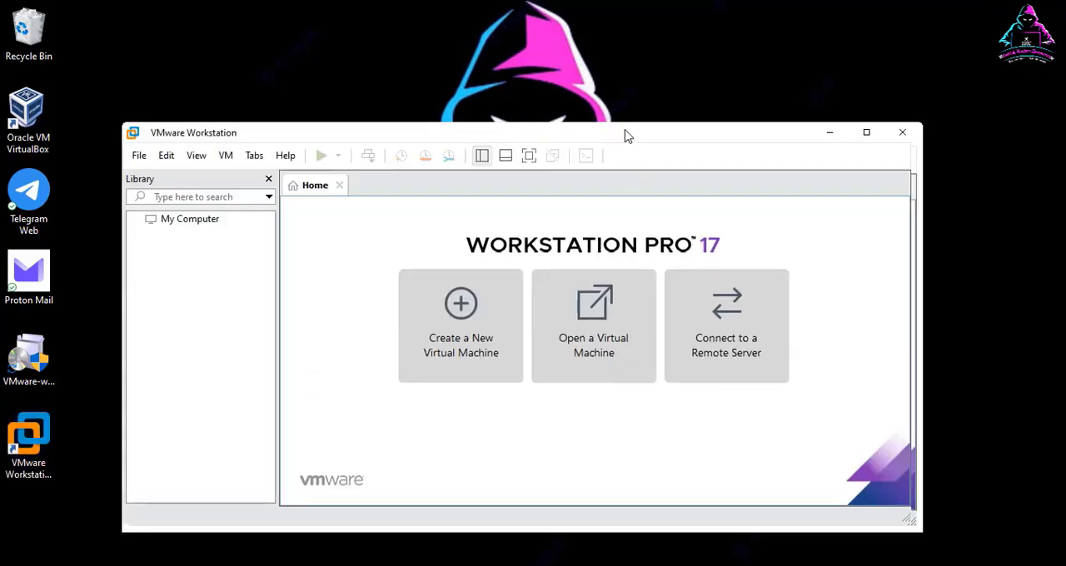
left_click_drag(628, 136, 679, 12)
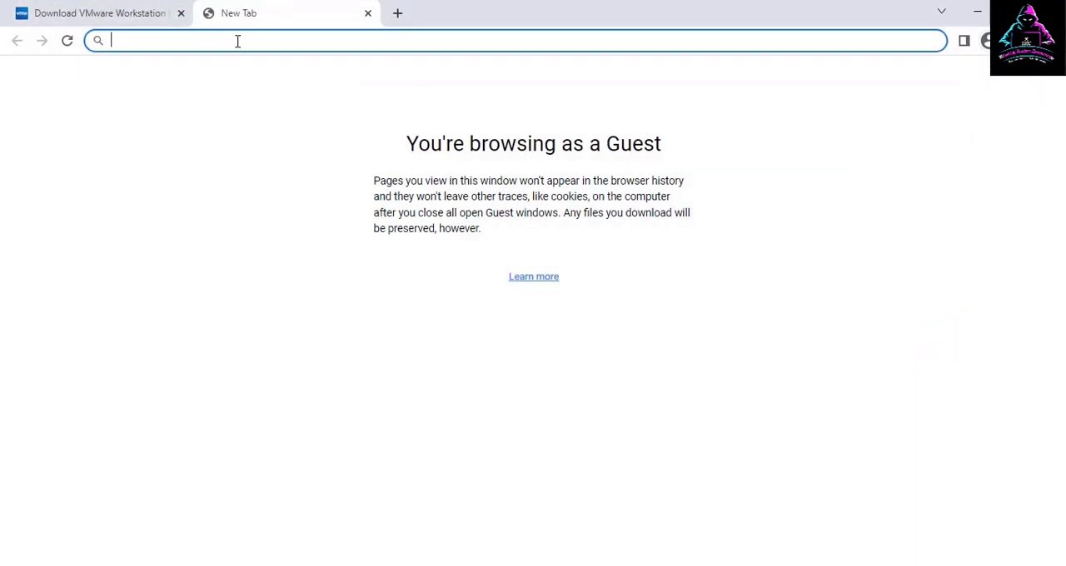
Step: Search the web for "get kali" and locate the prebuilt VMware image on the Get Kali page
type("get kali")
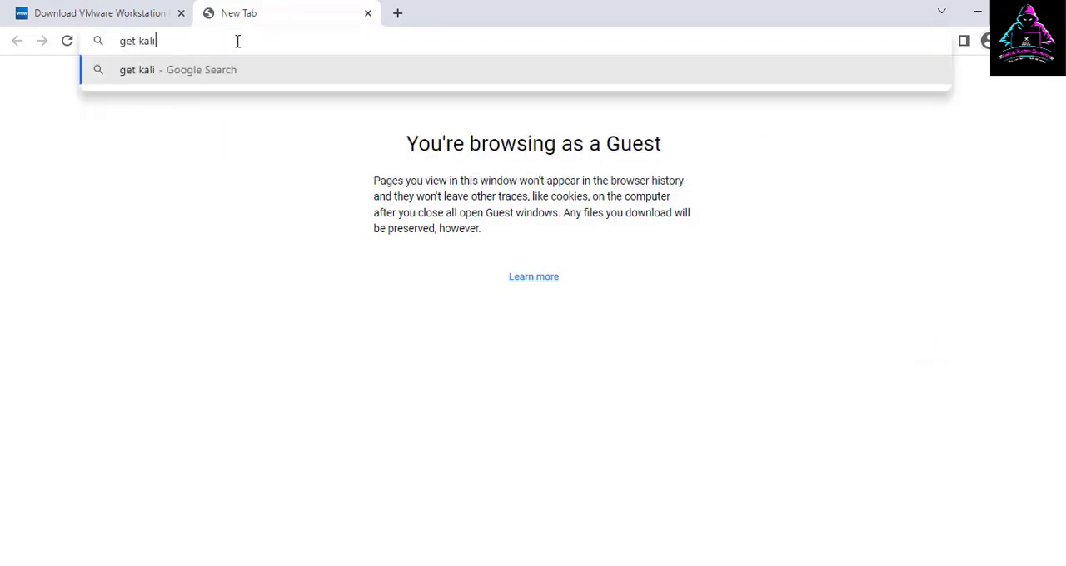
key("Return")
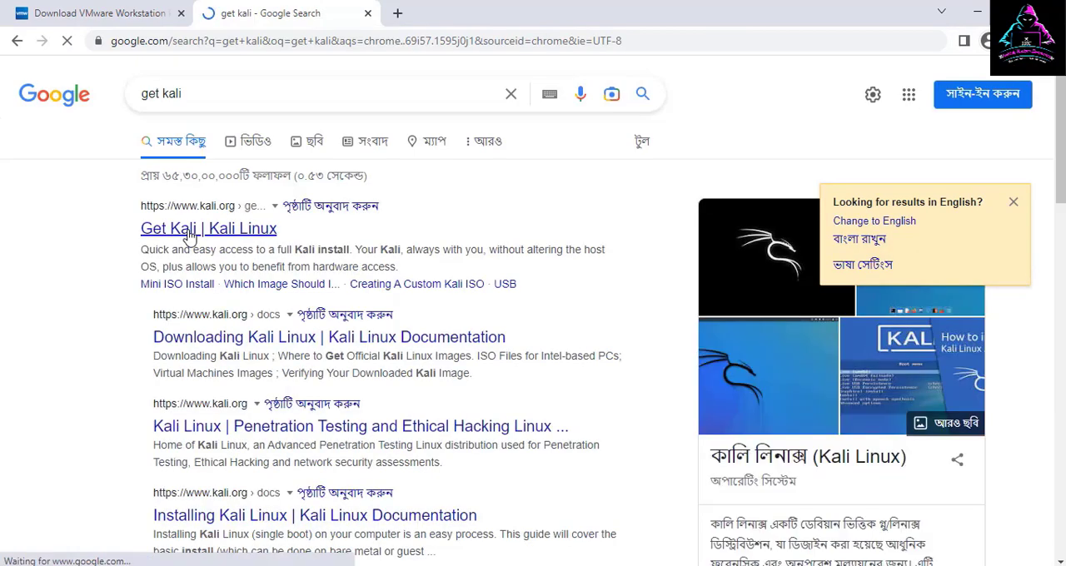
left_click(191, 230)
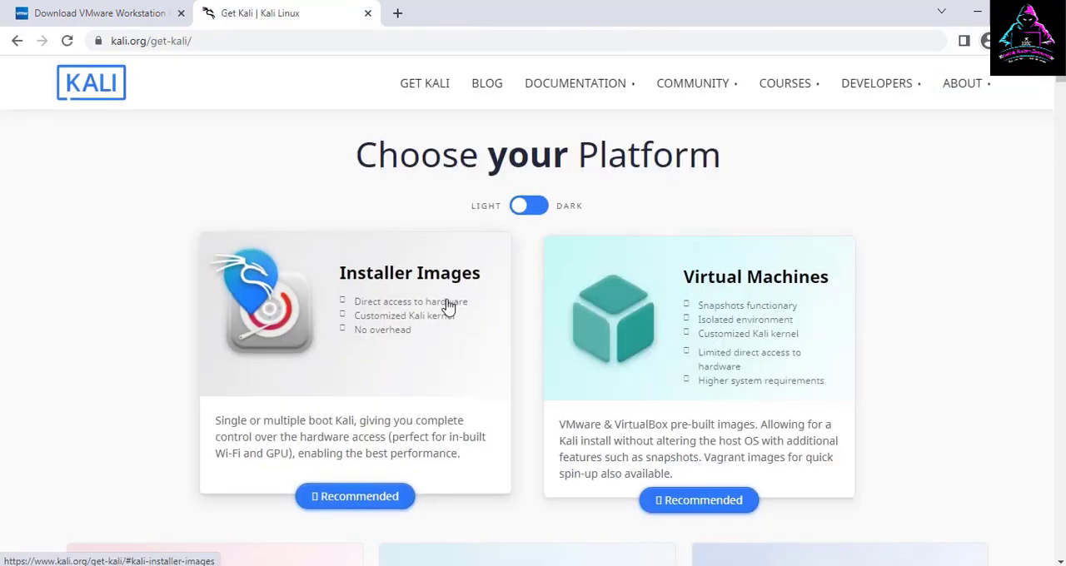
scroll(445, 306, "down", 5)
scroll(448, 307, "down", 10)
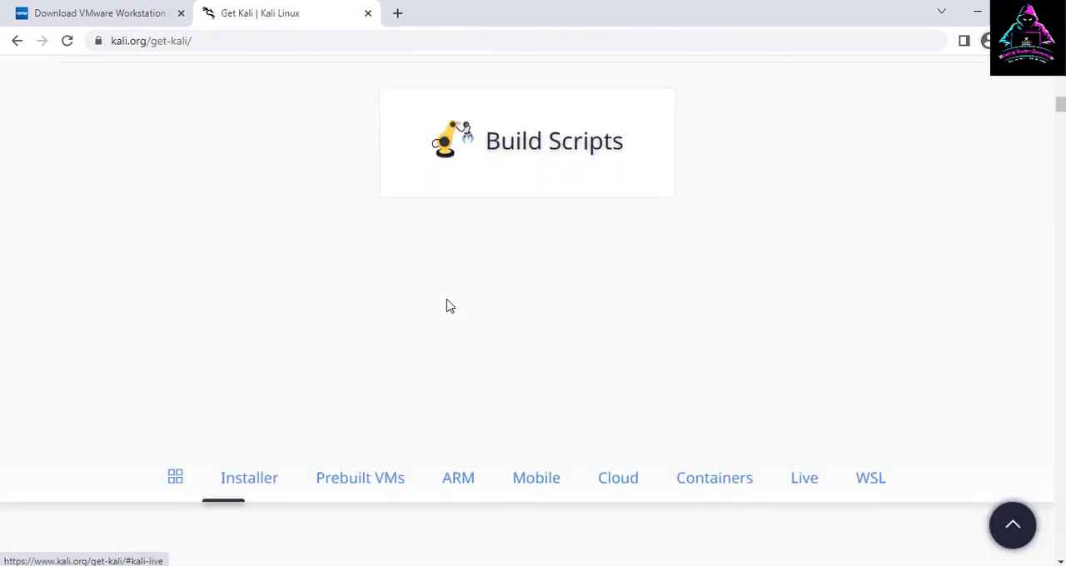
scroll(469, 333, "down", 6)
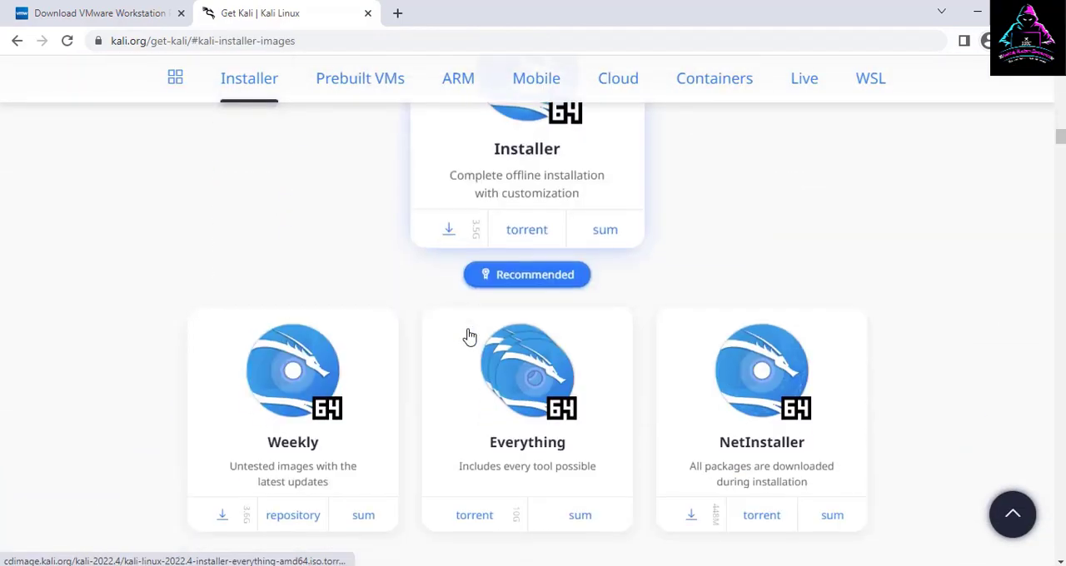
scroll(468, 334, "down", 12)
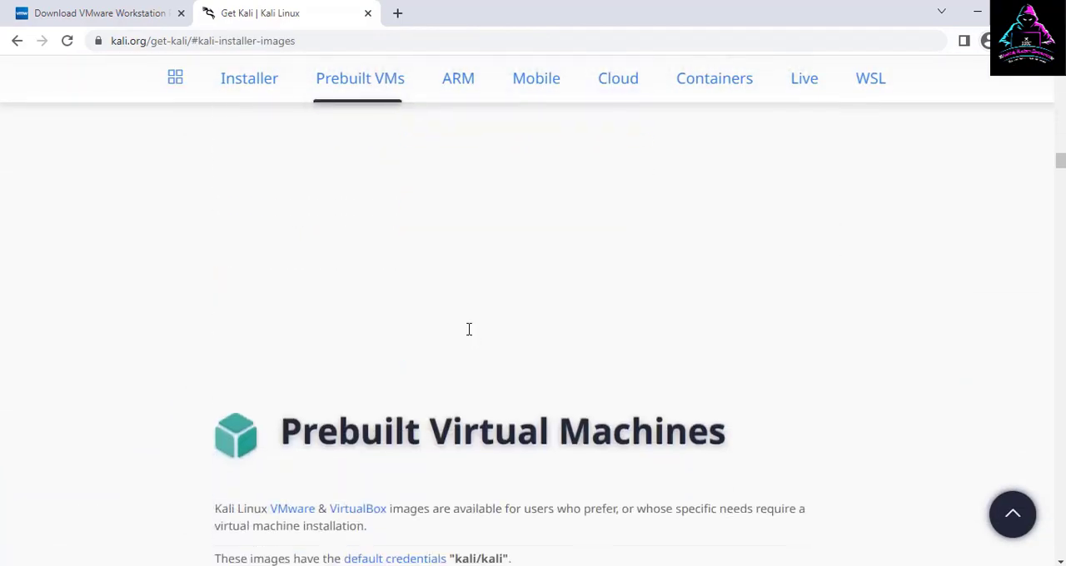
scroll(469, 335, "down", 6)
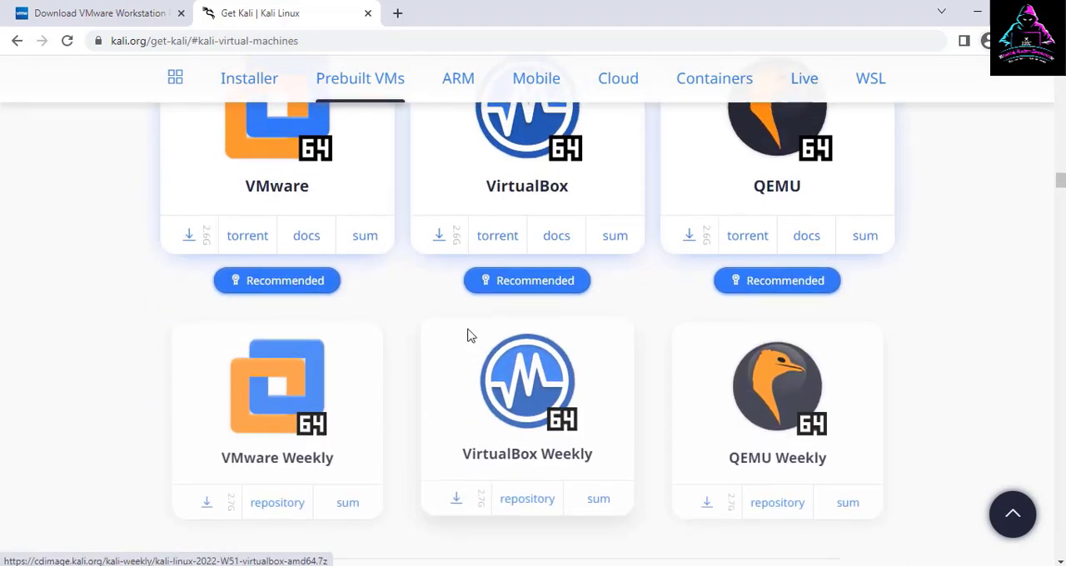
scroll(469, 337, "up", 3)
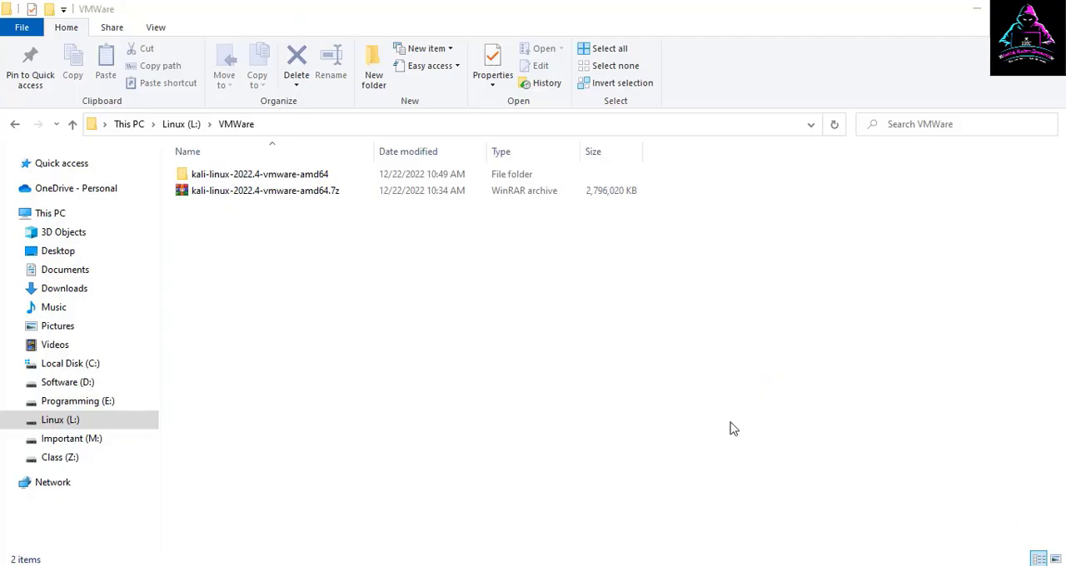
Step: Examine the kali-linux-2022.4-vmware-amd64 archive's extracted folder and its virtual machine files, return to the VMWare folder and minimize the window
left_click(290, 194)
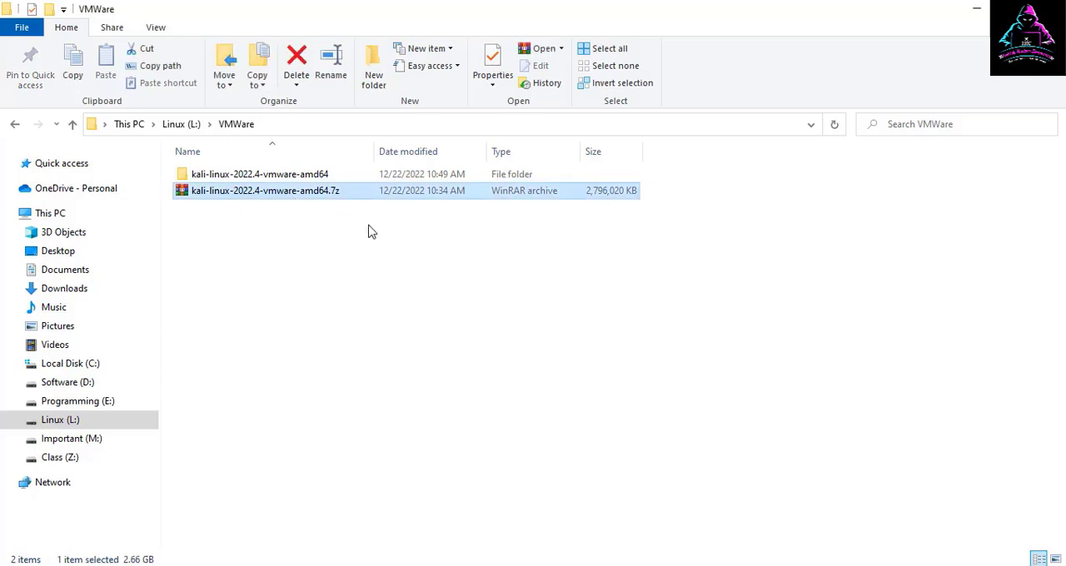
left_click(302, 176)
double_click(302, 177)
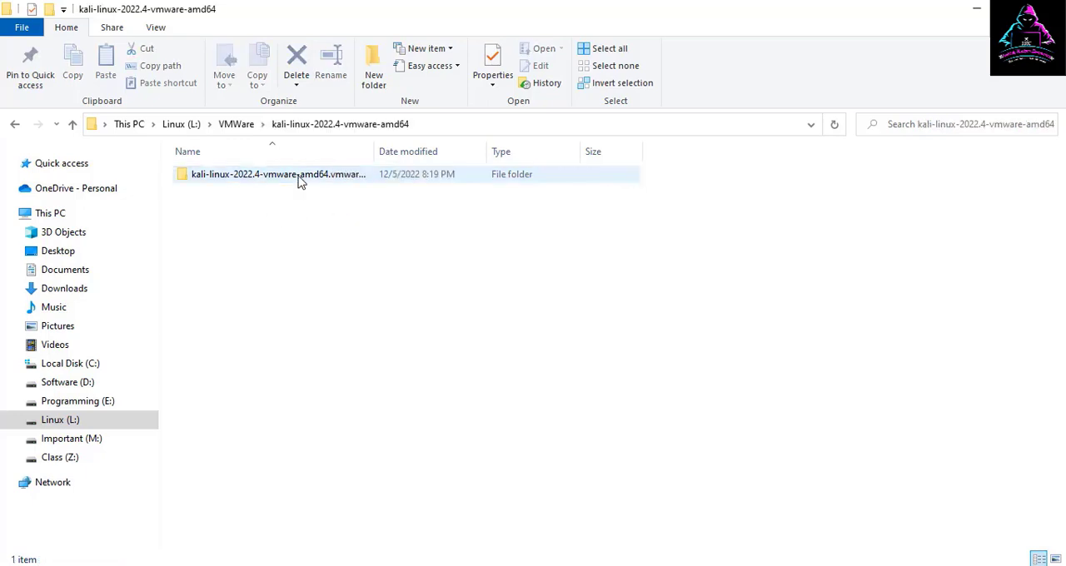
double_click(302, 177)
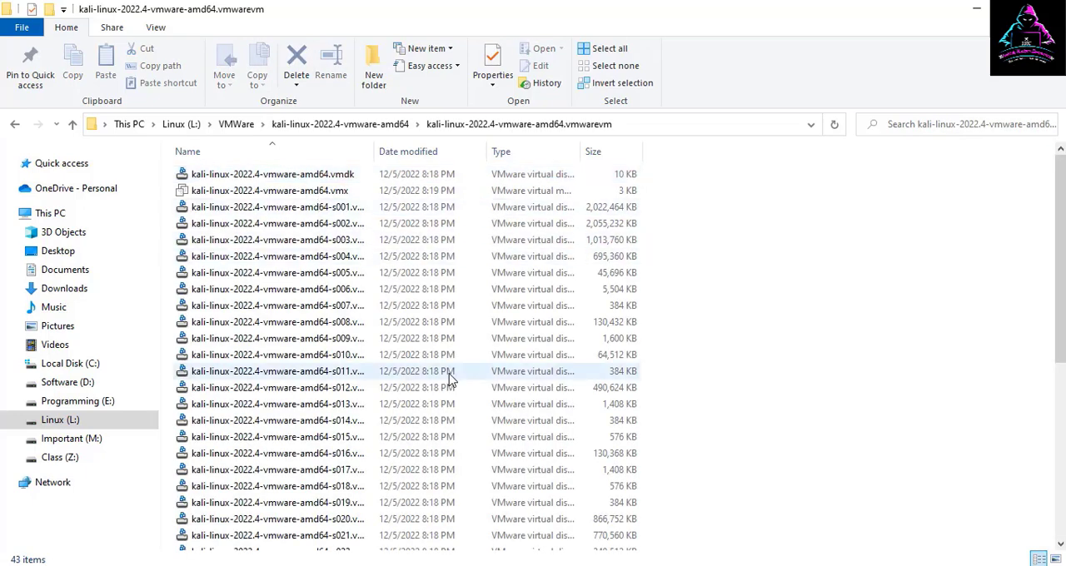
key("BackSpace")
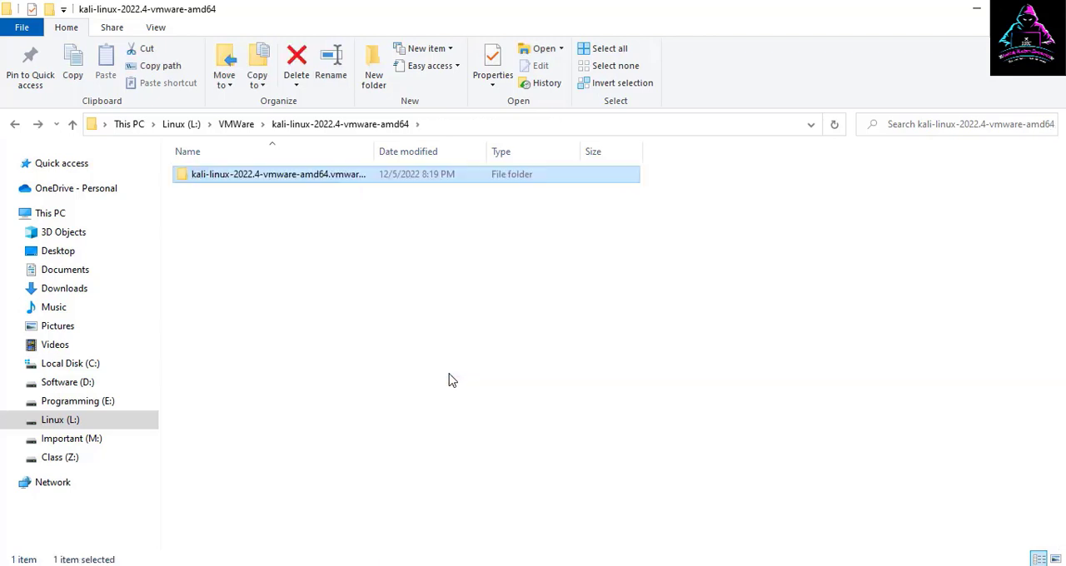
key("BackSpace")
left_click(478, 259)
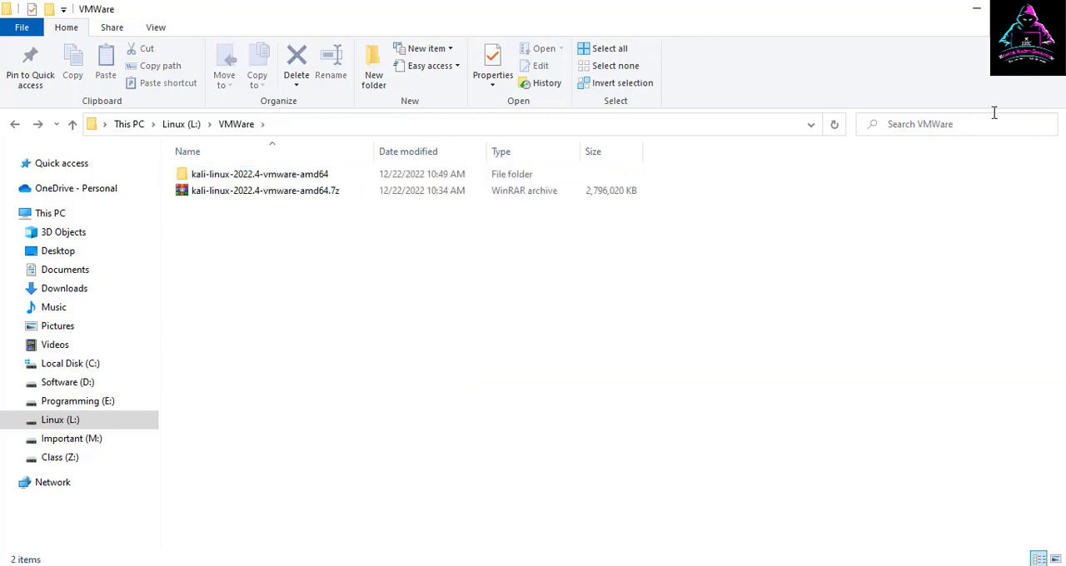
left_click(974, 9)
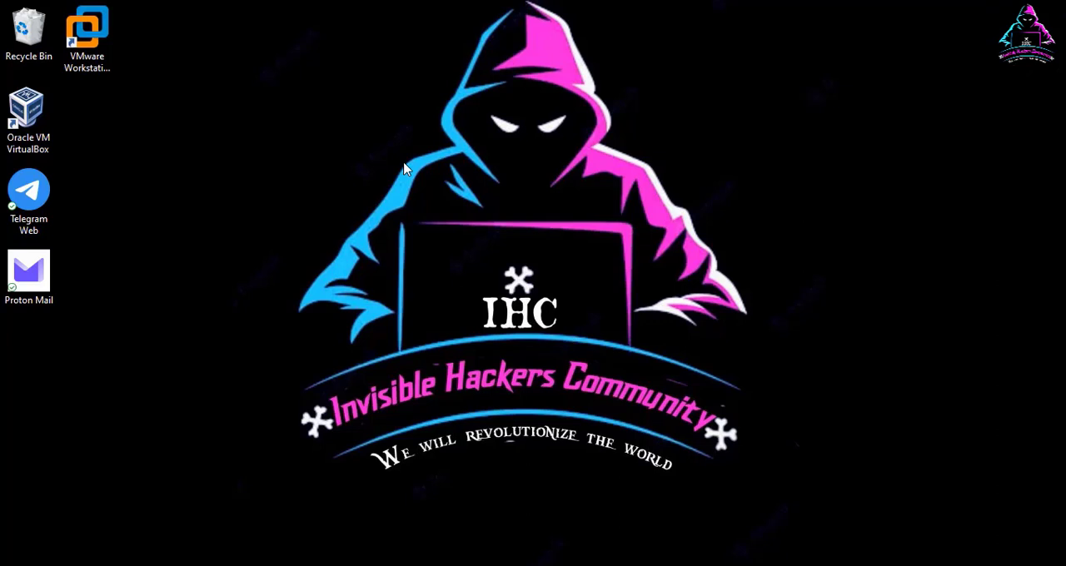
Step: Check the CPU's virtualization status in Task Manager's performance details, and close Task Manager
key("super")
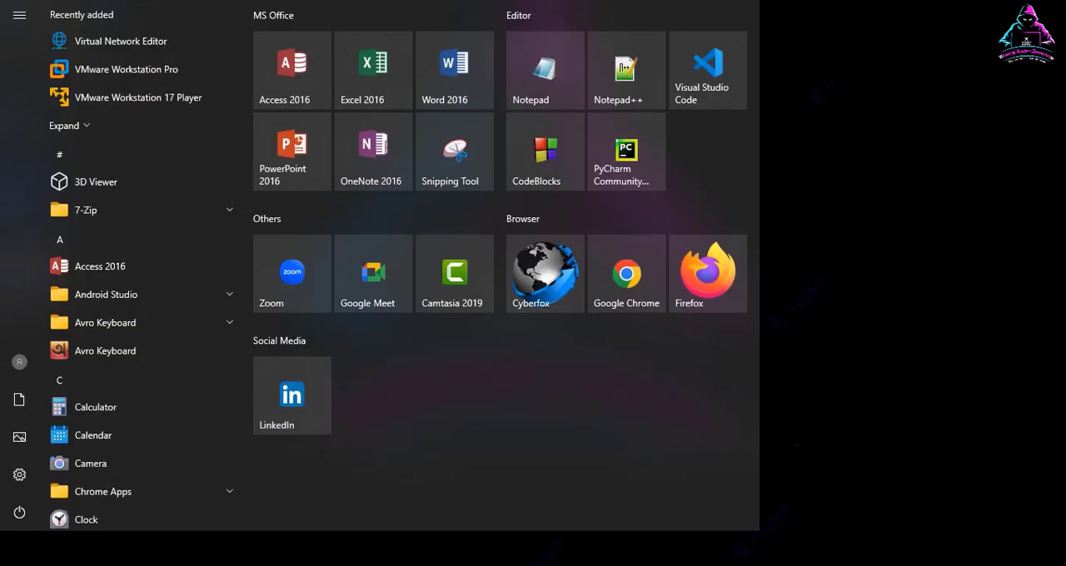
type("task")
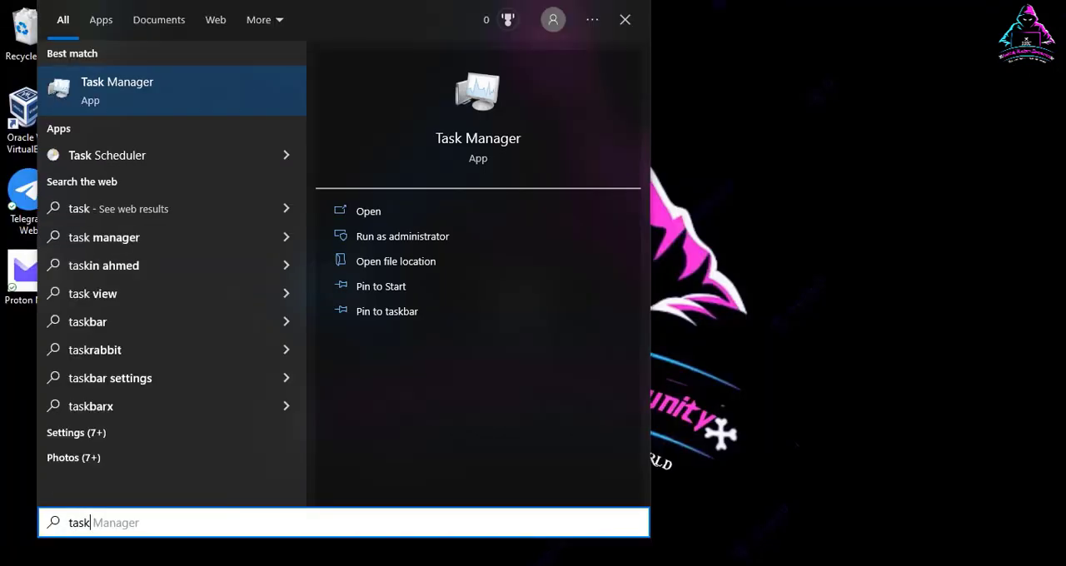
key("Return")
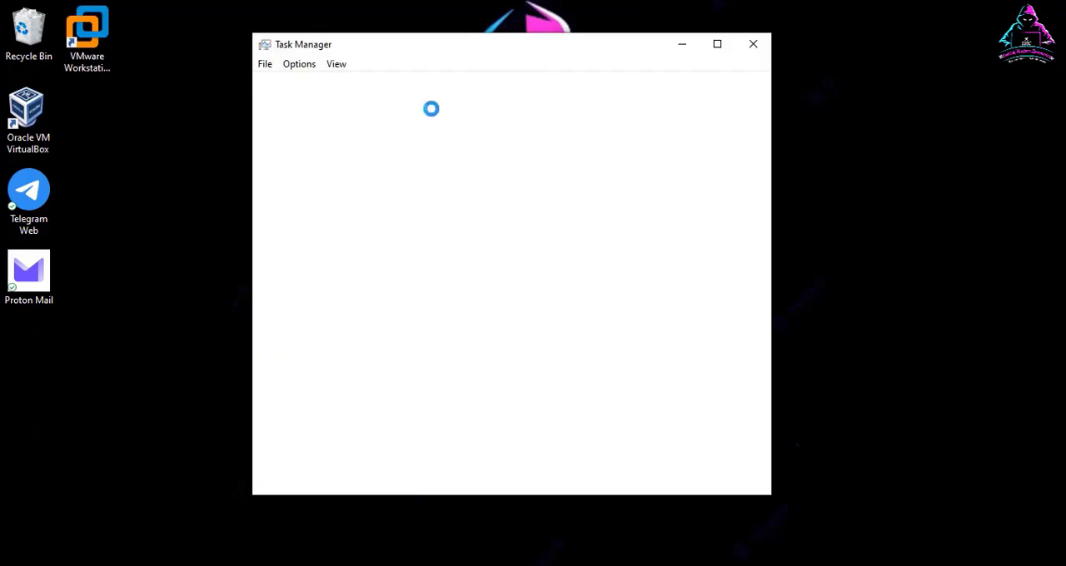
left_click(332, 87)
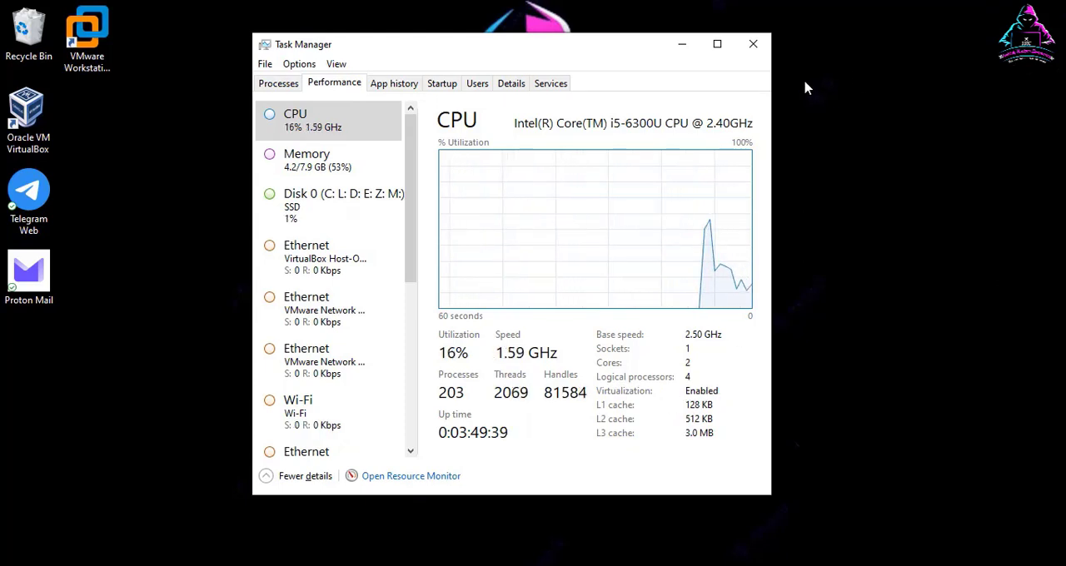
left_click(754, 48)
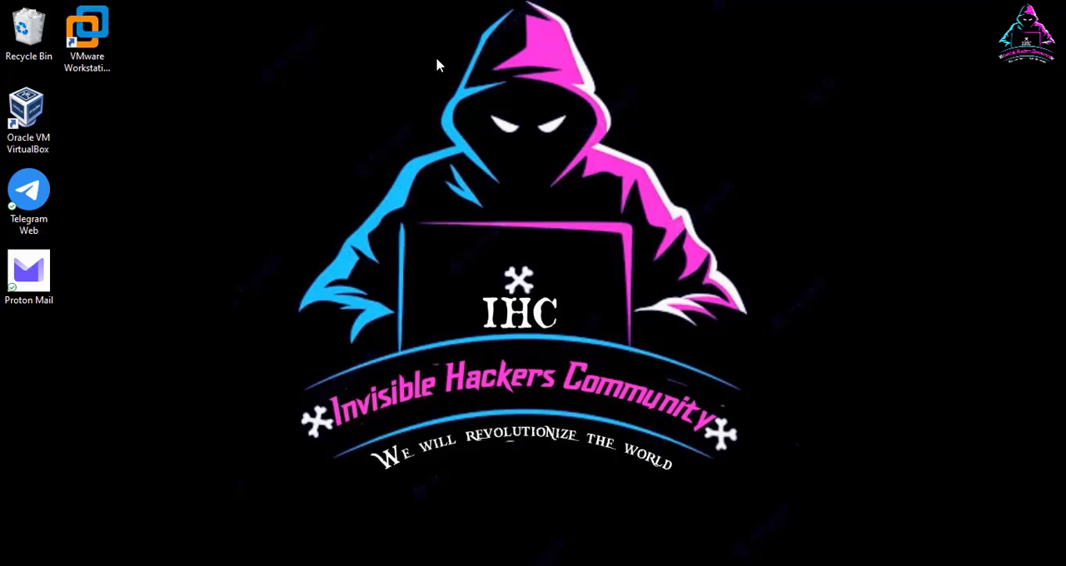
Step: Check the default login credentials for the prebuilt virtual machines on the Get Kali page, and minimize the browser
left_click(533, 2)
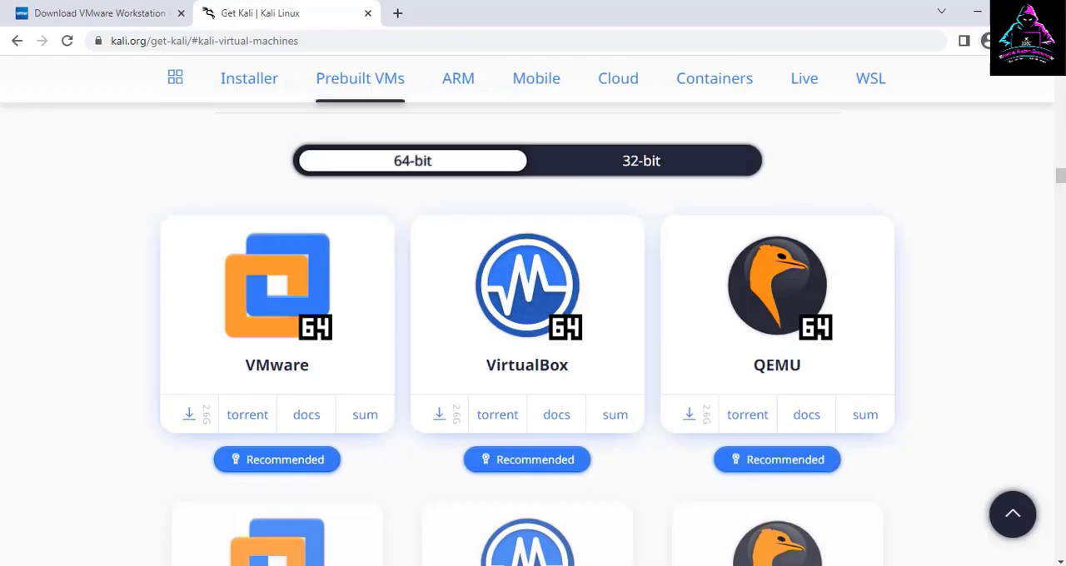
scroll(314, 263, "up", 2)
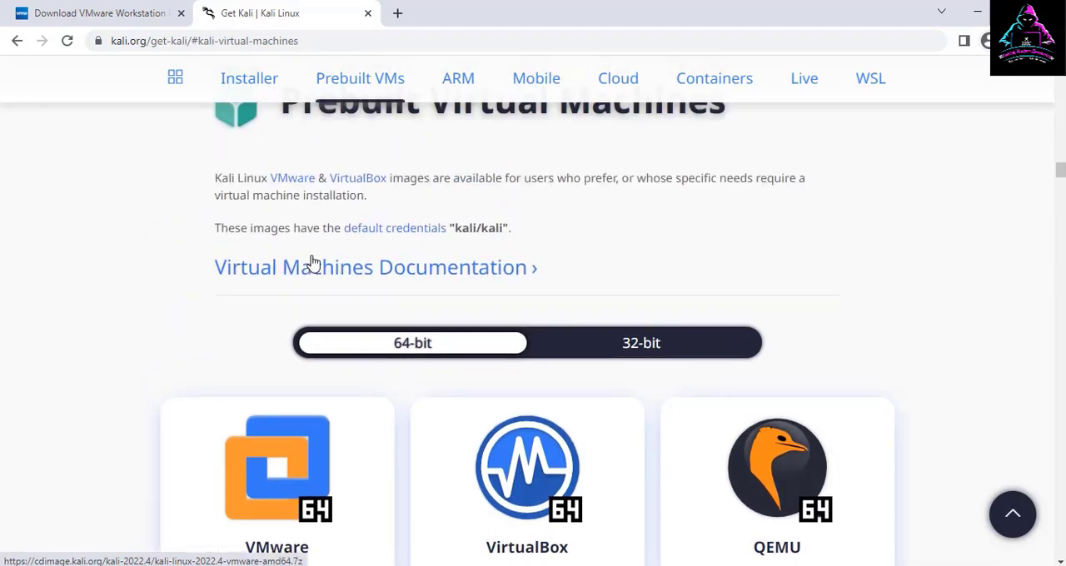
scroll(314, 264, "down", 2)
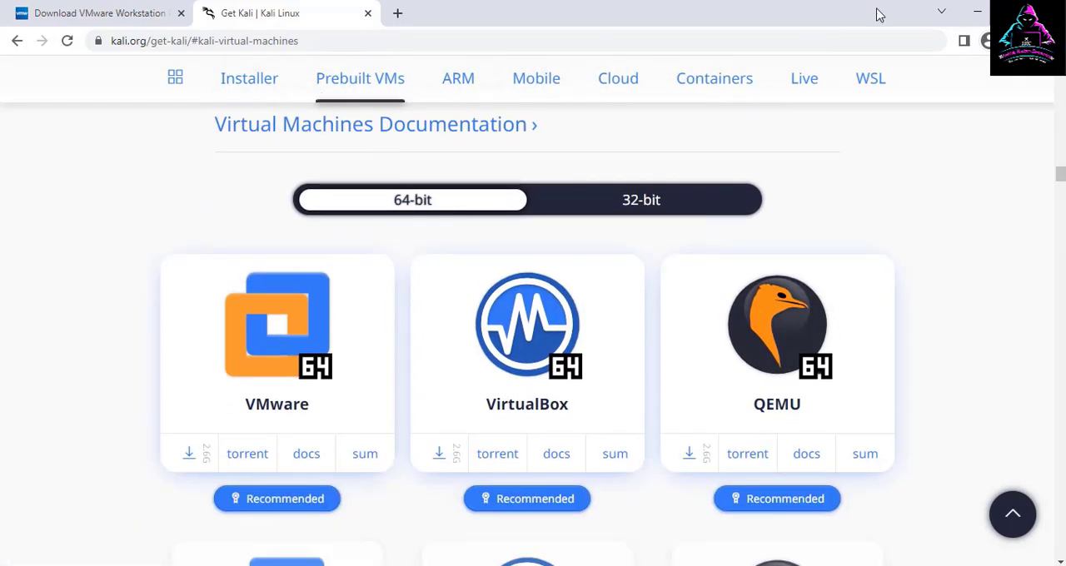
left_click(977, 11)
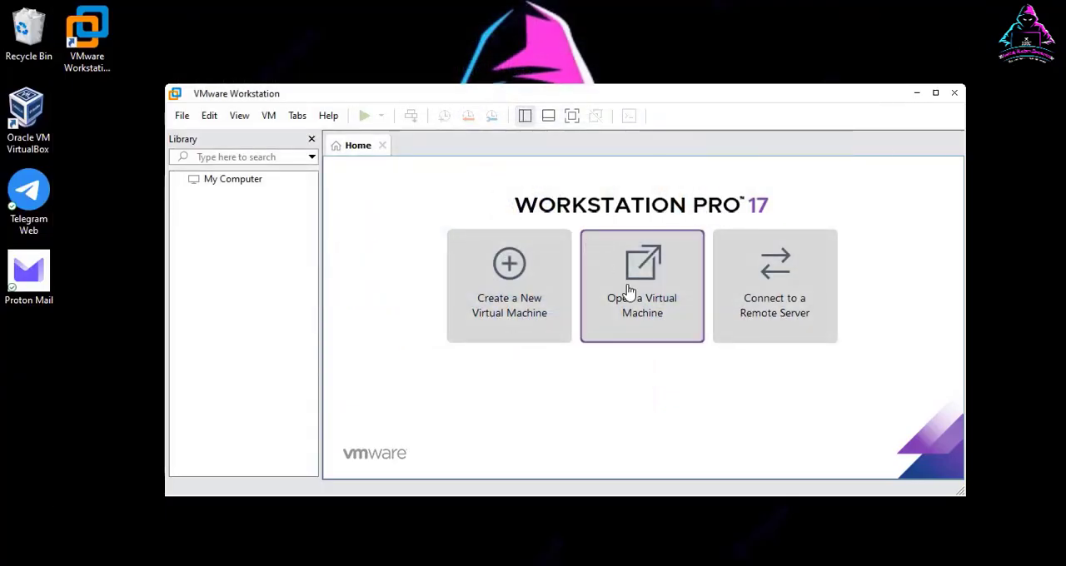
Step: Open the virtual machine file kali-linux-2022.4-vmware-amd64.vmx from the extracted Kali folder inside VMWare on the Linux (L:) drive
left_click(621, 309)
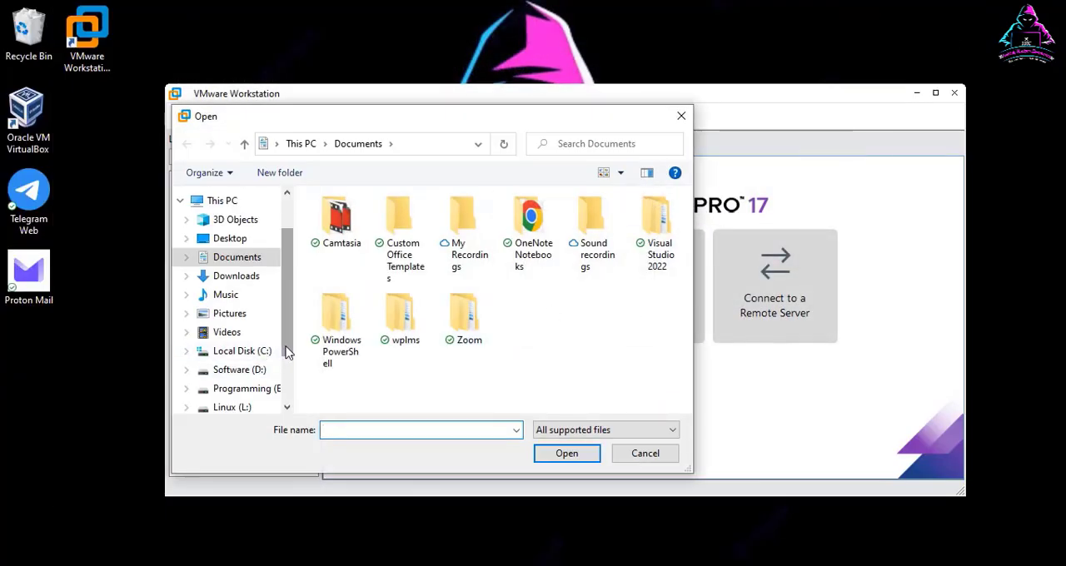
scroll(283, 353, "down", 1)
left_click(250, 350)
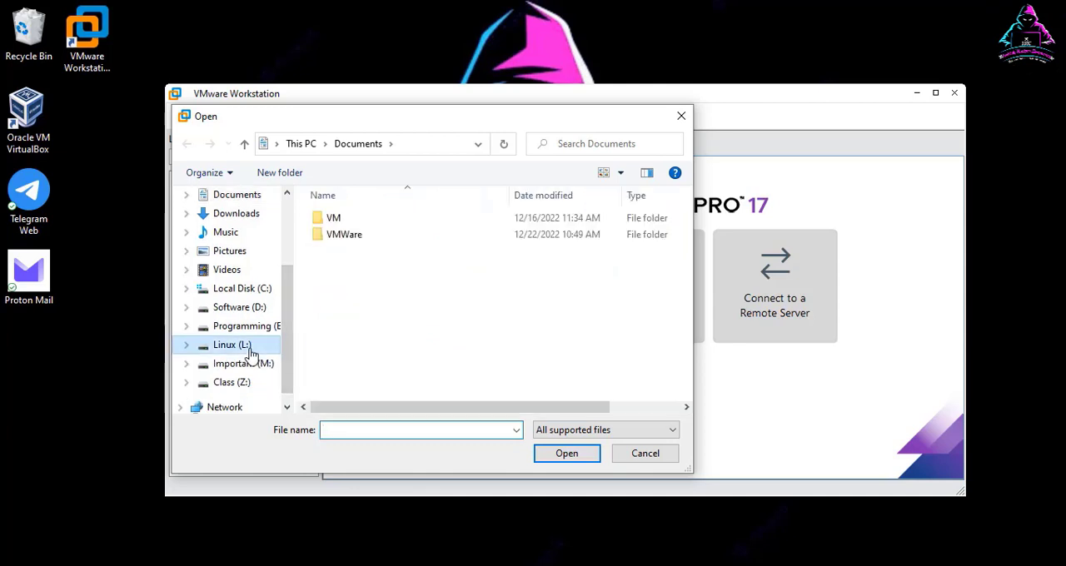
double_click(374, 236)
double_click(376, 225)
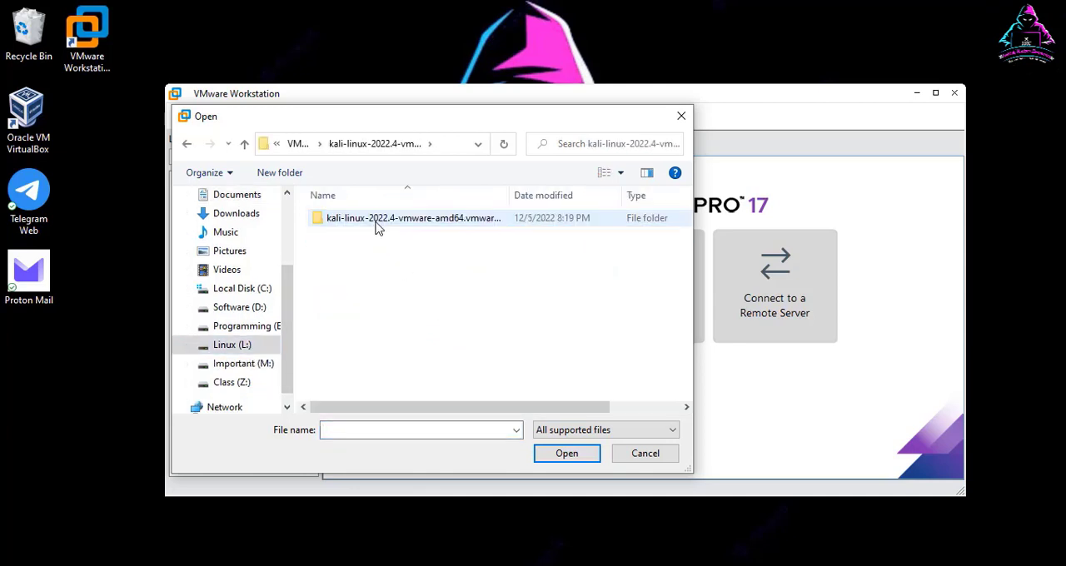
left_click(397, 221)
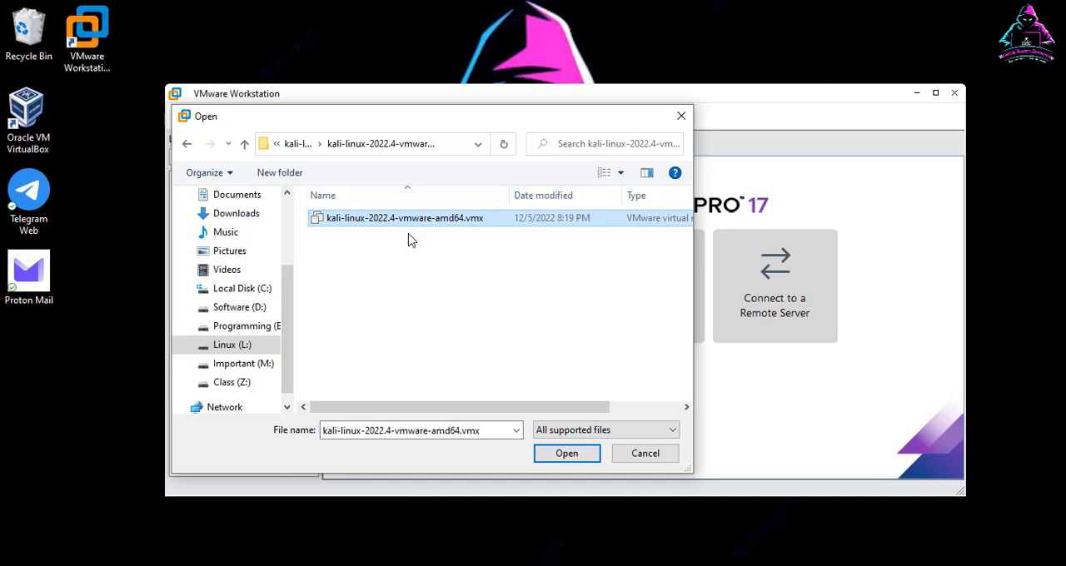
left_click(558, 454)
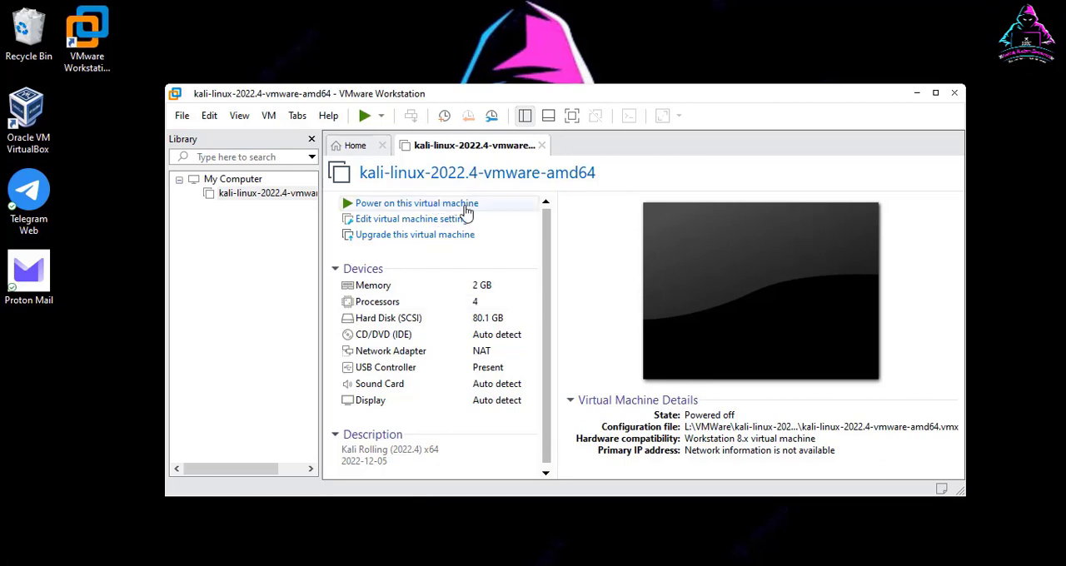
Step: Power on the Kali virtual machine and dismiss the side channel mitigations hint so that it is not shown again
left_click(417, 207)
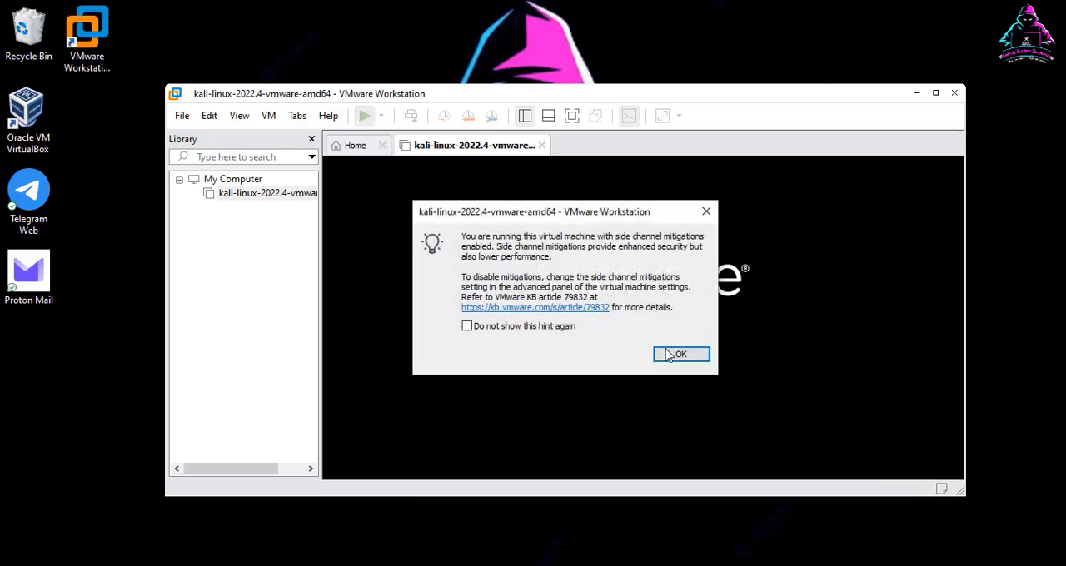
left_click(466, 326)
left_click(678, 354)
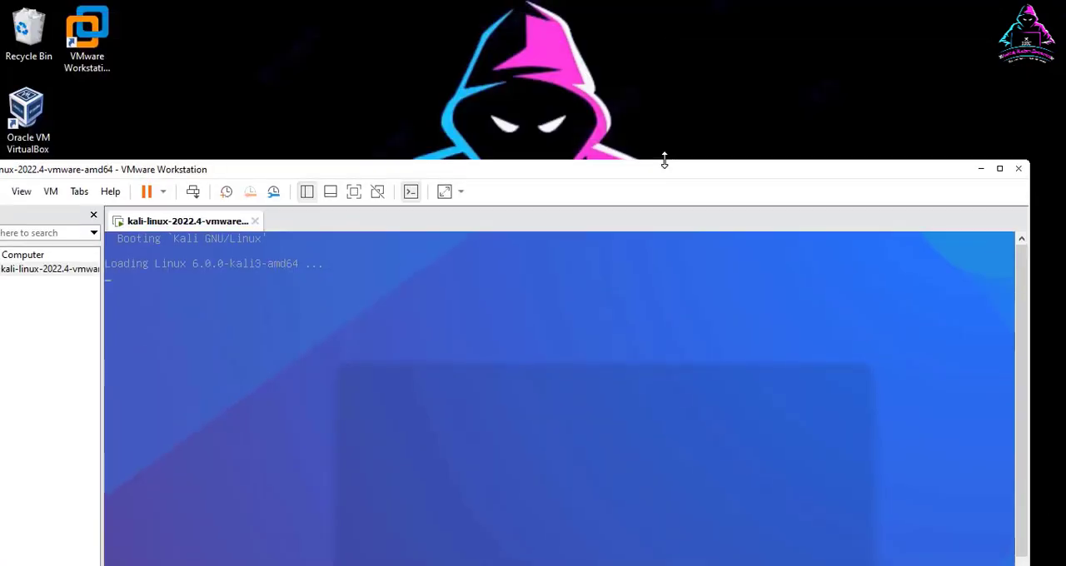
Step: Reposition and maximize the VMware Workstation window, and close the Library pane to give the virtual machine more room
left_click_drag(664, 161, 609, 122)
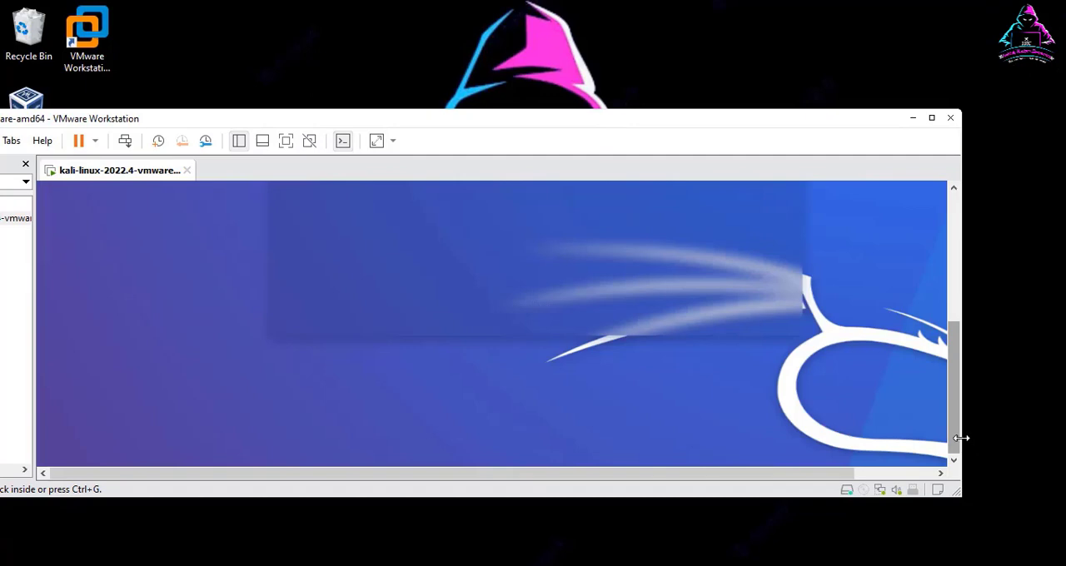
left_click_drag(962, 440, 588, 397)
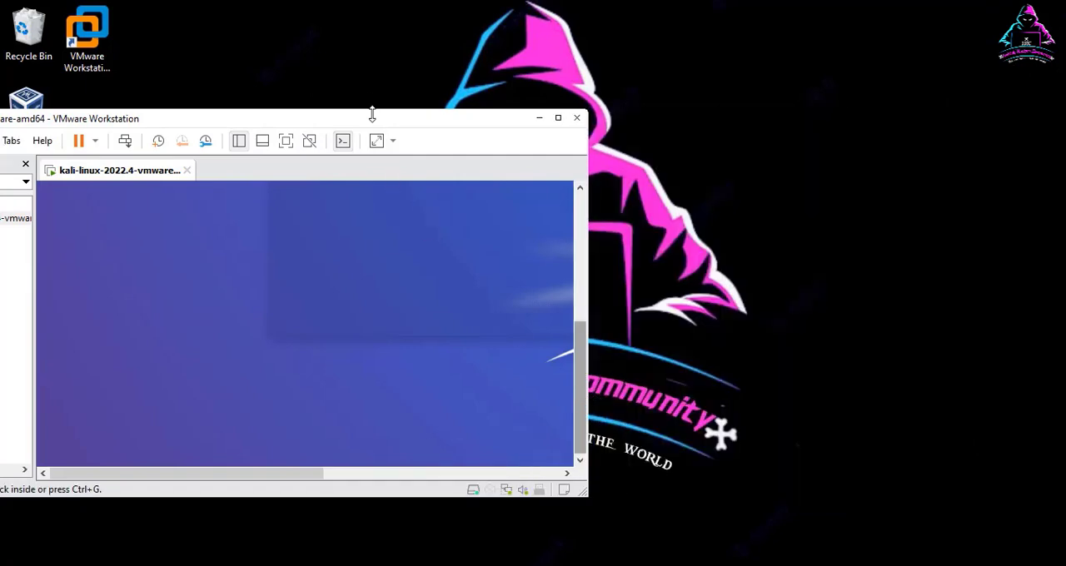
left_click_drag(372, 114, 804, 38)
left_click_drag(377, 54, 803, 63)
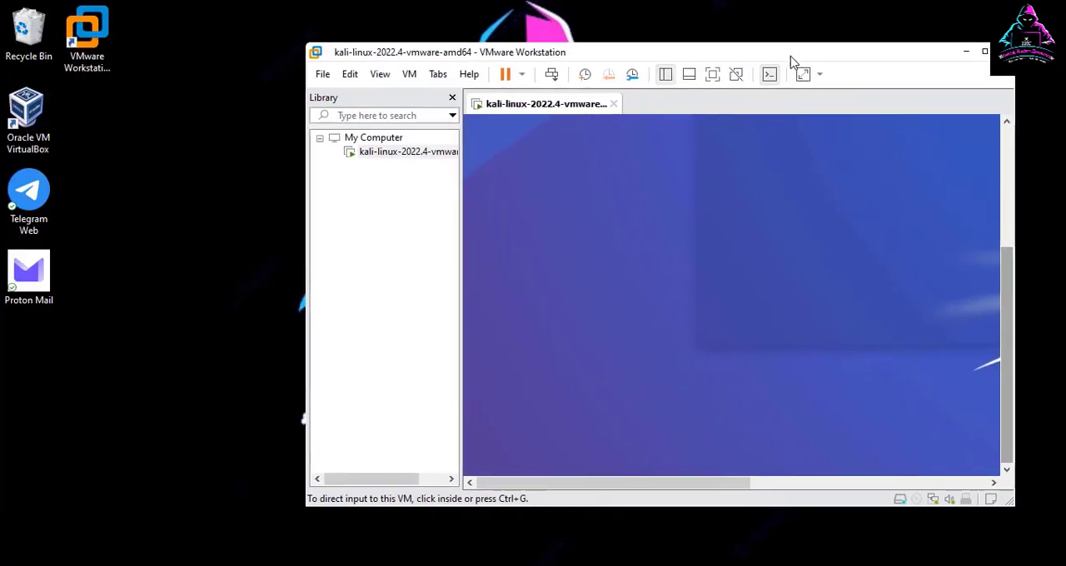
left_click_drag(717, 48, 495, 41)
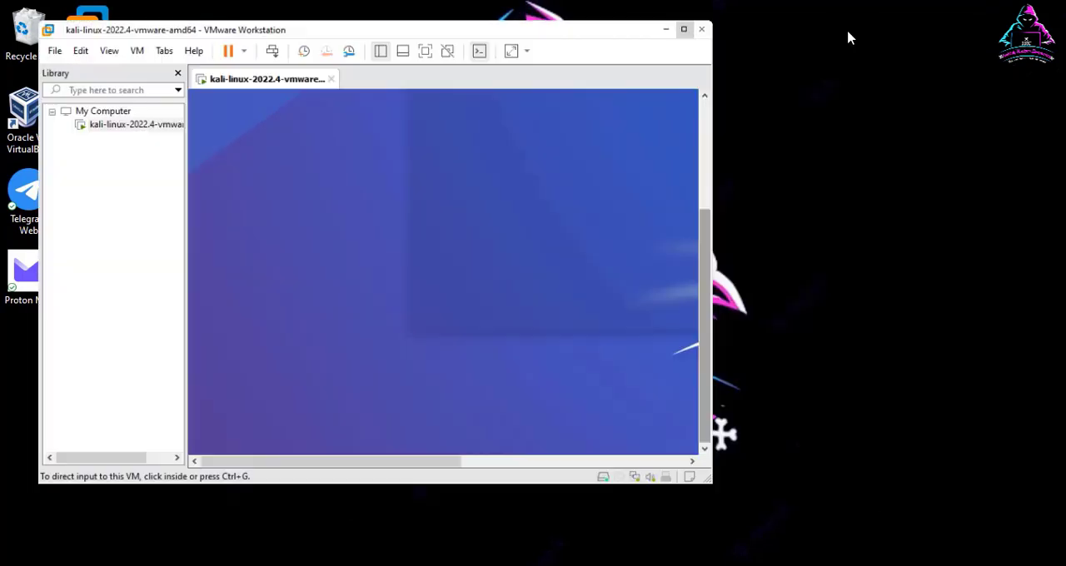
left_click(848, 33)
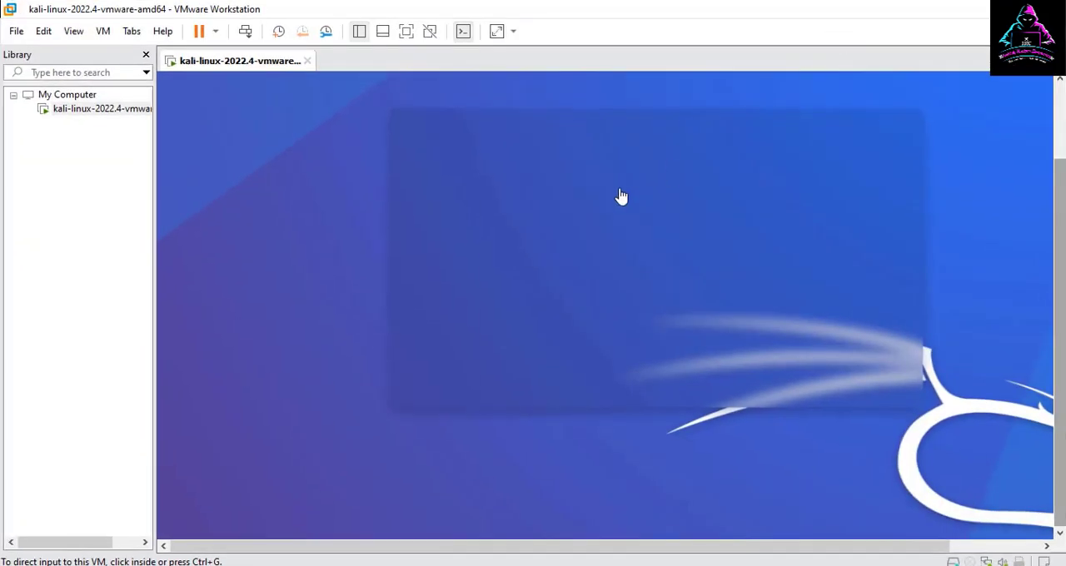
left_click(144, 55)
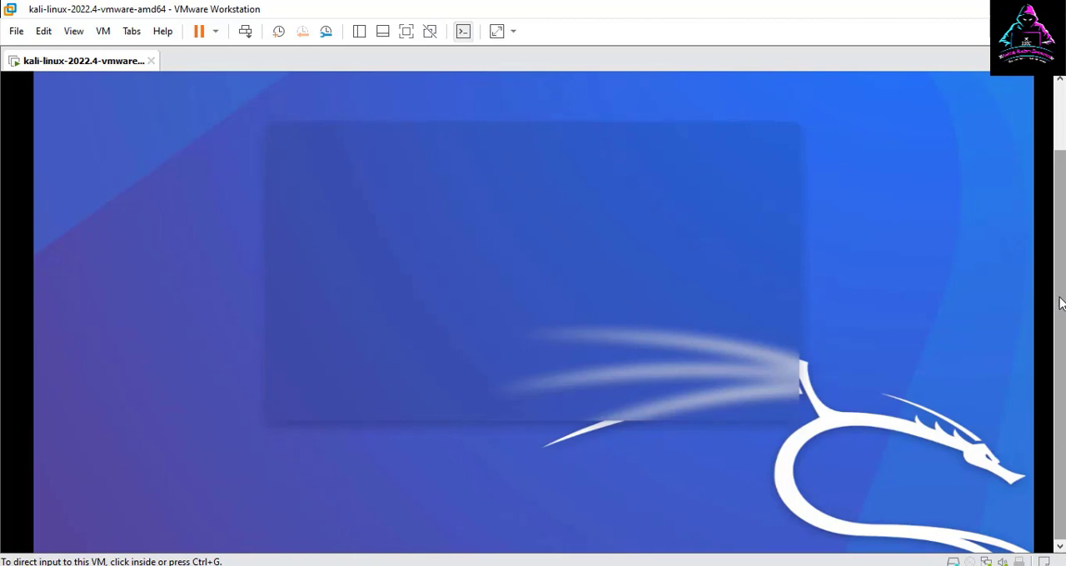
left_click_drag(1060, 303, 1052, 238)
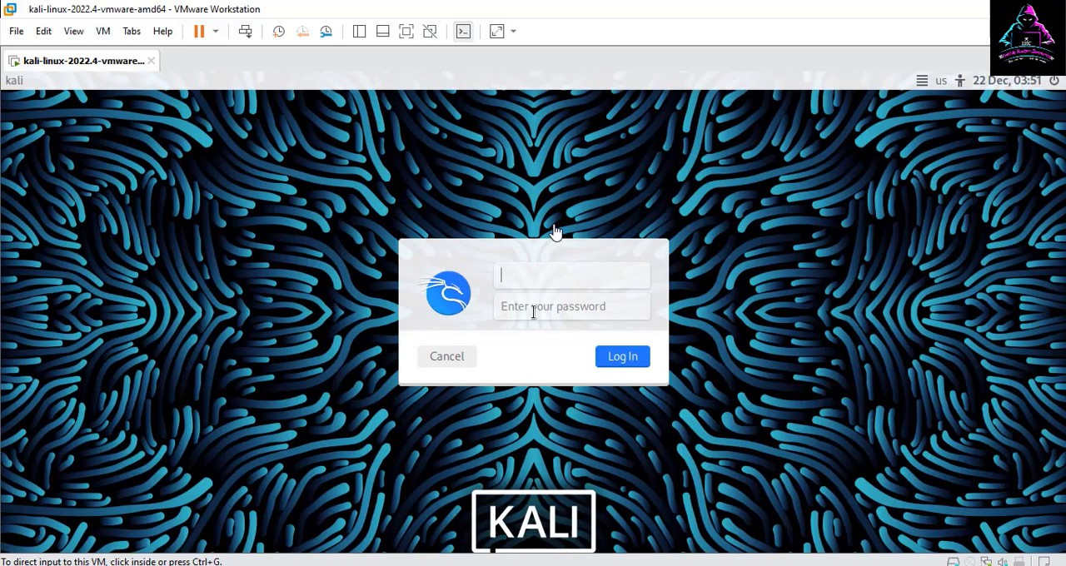
Step: Log in to Kali Linux with the username kali and the default account password
left_click(520, 276)
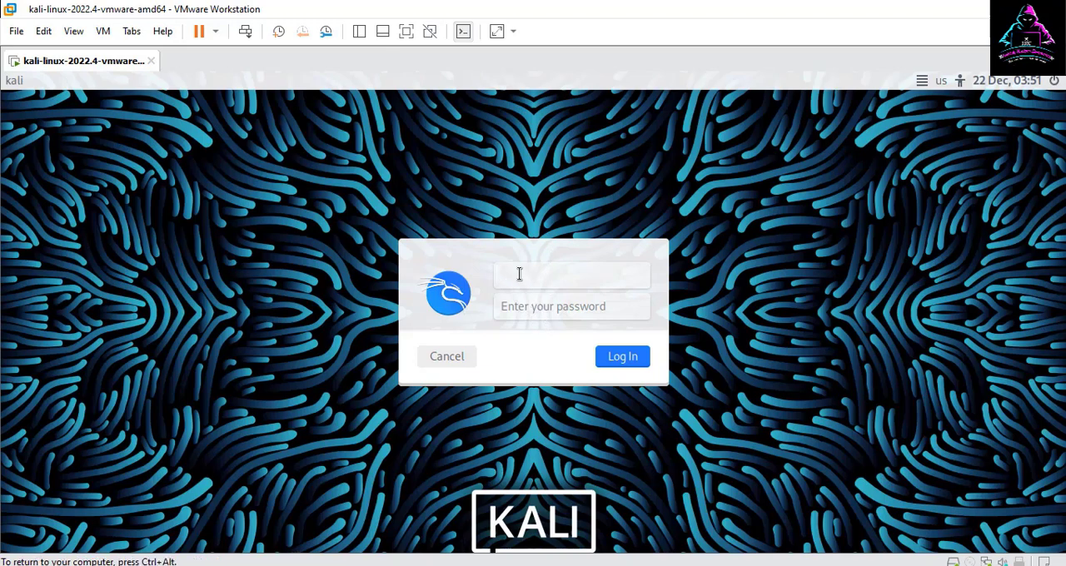
left_click(541, 309)
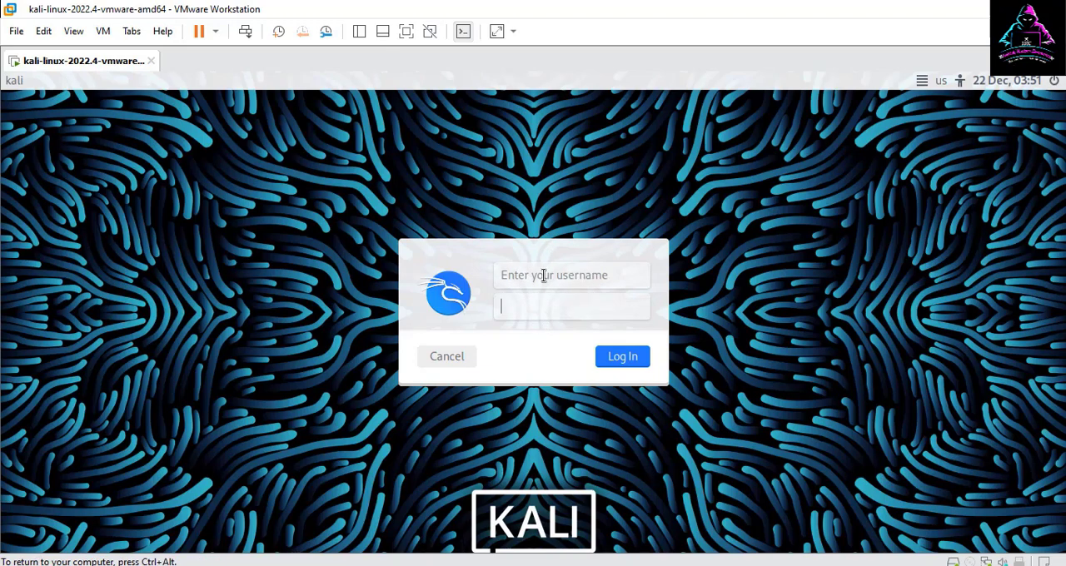
left_click(543, 276)
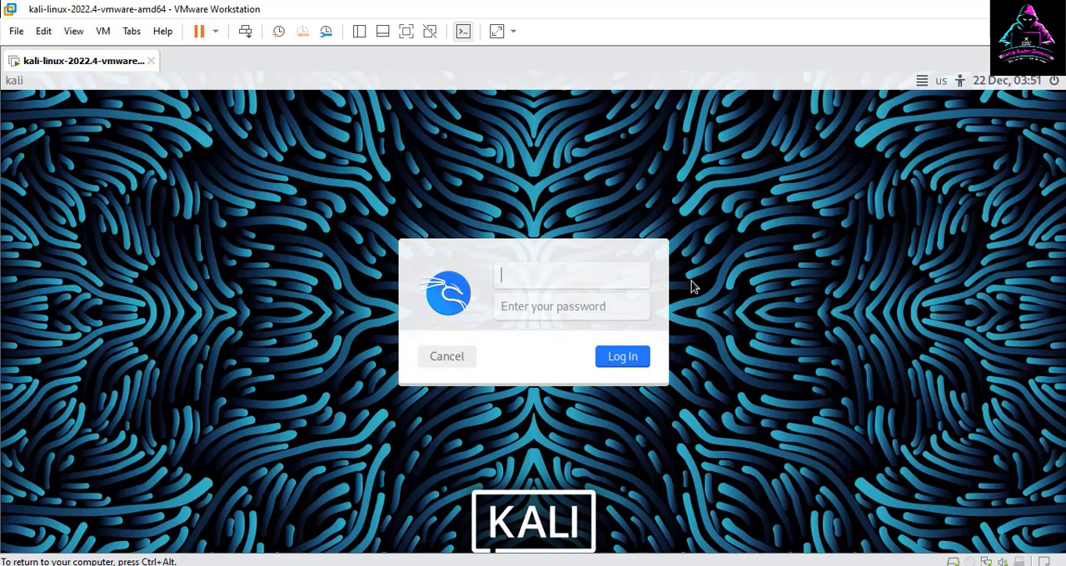
key("Tab")
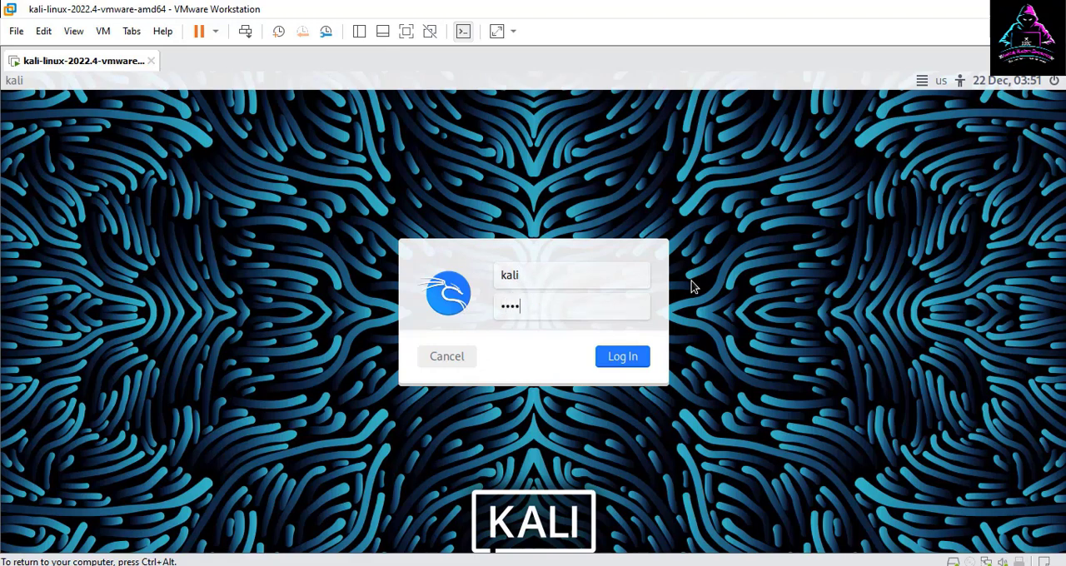
type("kali")
key("Return")
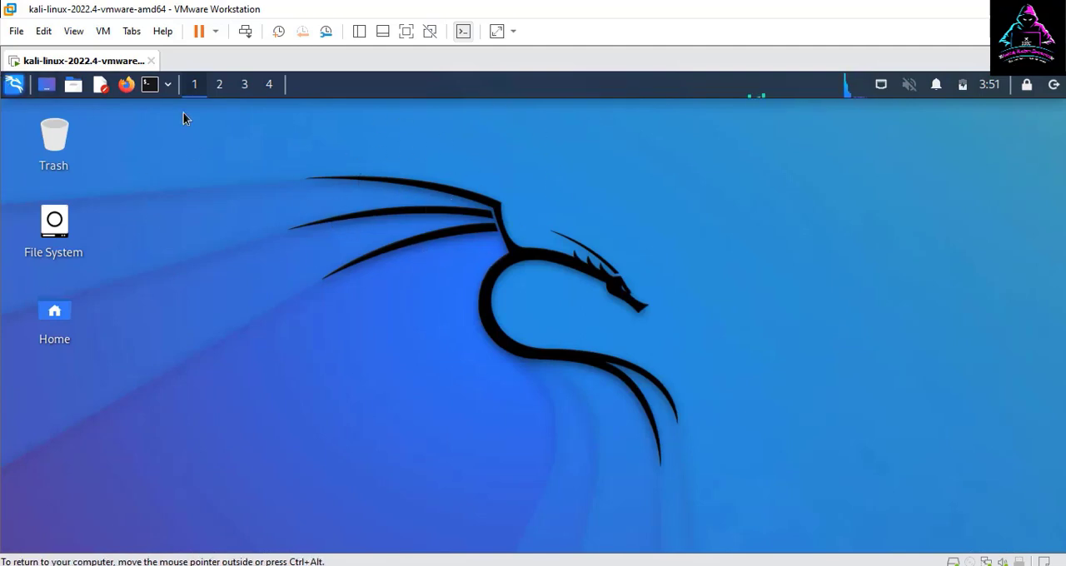
Step: Browse the tool categories in Kali's applications menu, and briefly open a terminal window and close it
left_click(14, 85)
scroll(137, 343, "down", 2)
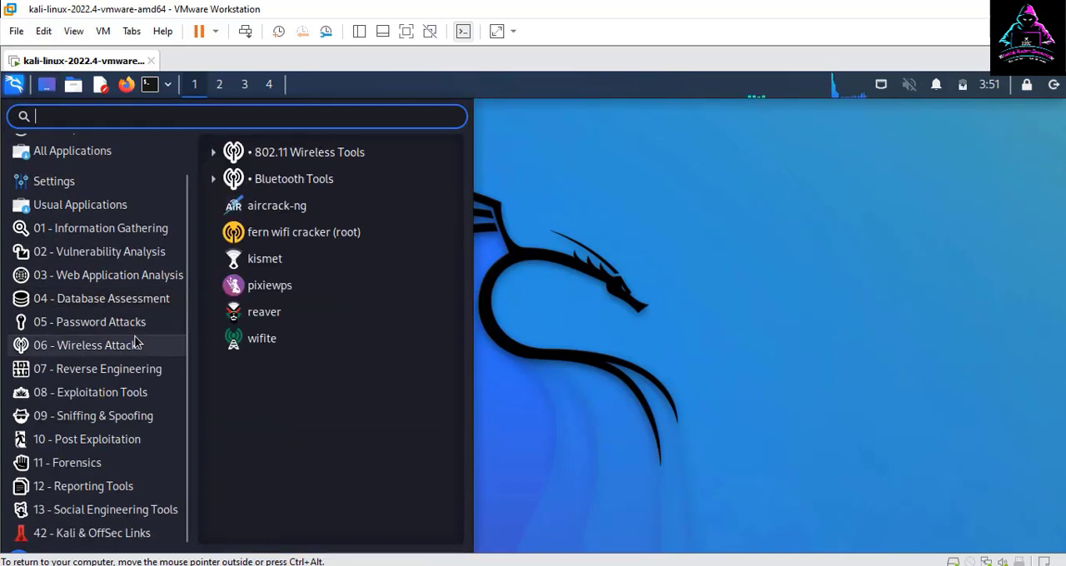
scroll(137, 342, "up", 2)
left_click(608, 351)
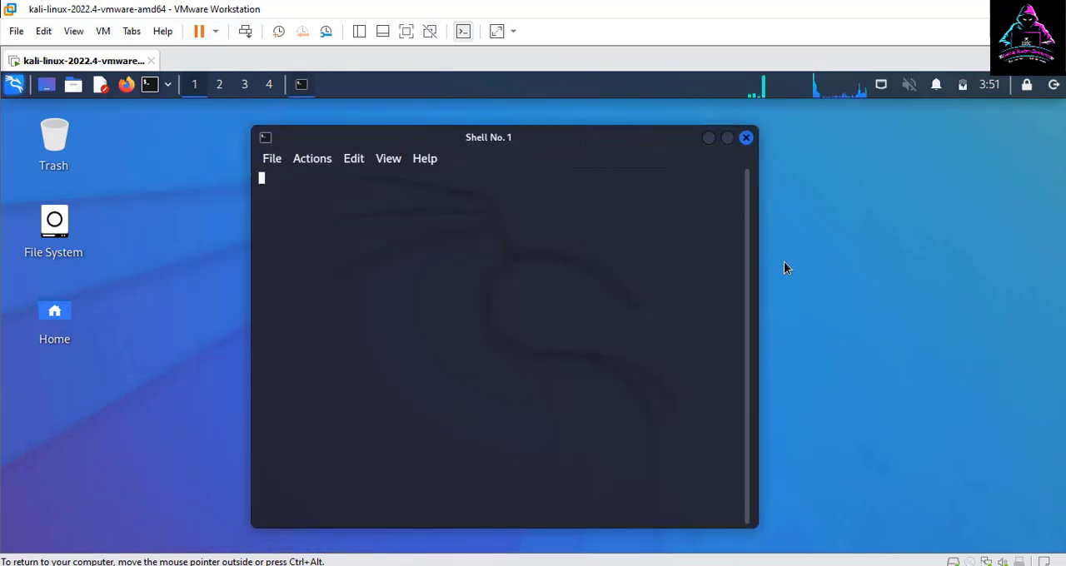
left_click(747, 138)
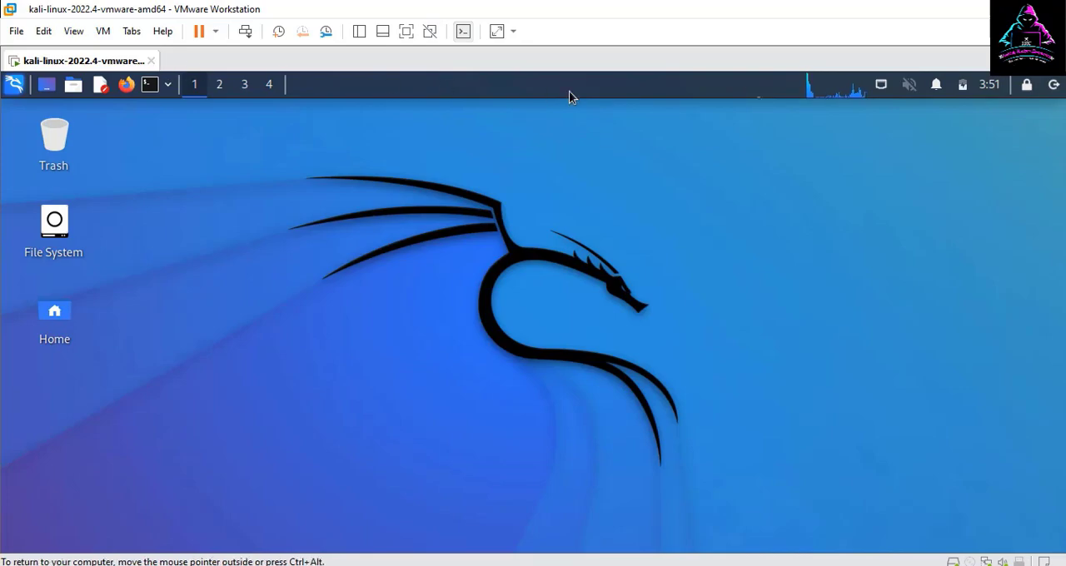